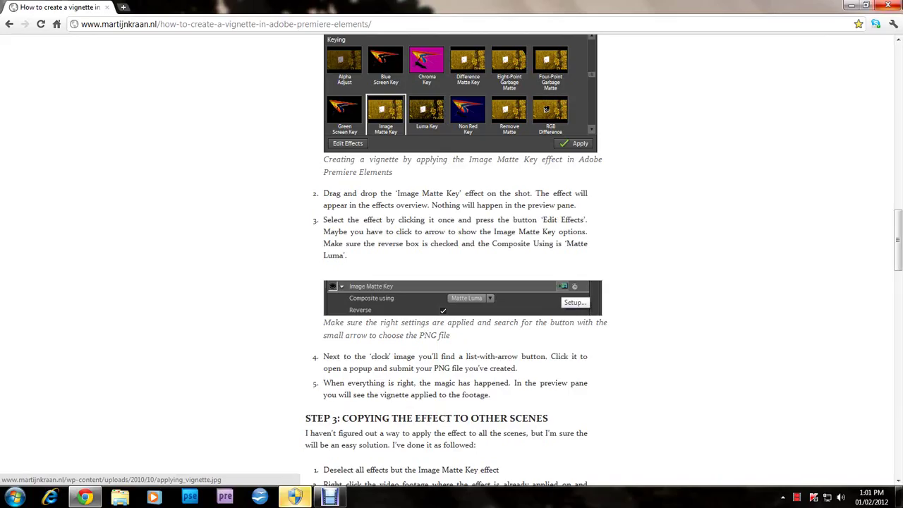
# Minimize the Chrome vignette tutorial window so the Windows desktop shows.
pyautogui.click(851, 5)
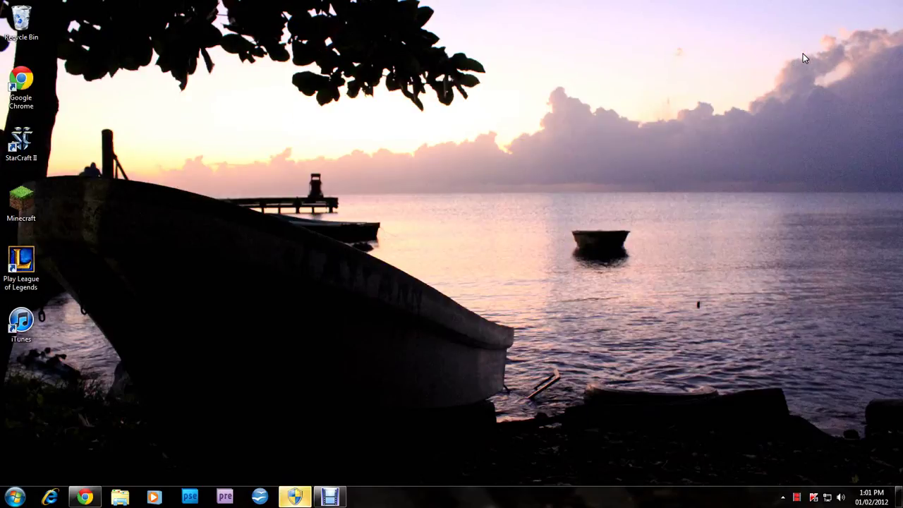
pyautogui.moveTo(802, 53); pyautogui.dragTo(507, 247)
pyautogui.moveTo(900, 4); pyautogui.dragTo(477, 297)
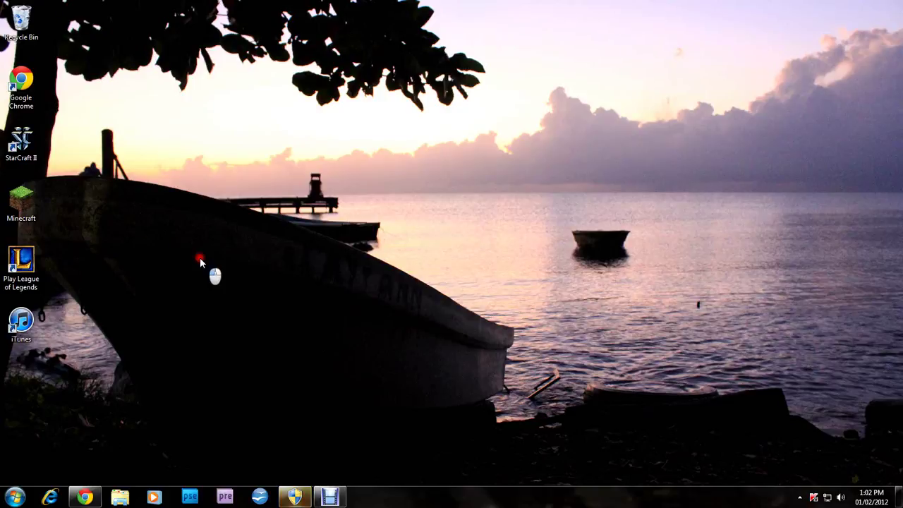
# Launch Photoshop Elements 9, enter the Edit workspace, and maximize the Full Edit window.
pyautogui.click(190, 497)
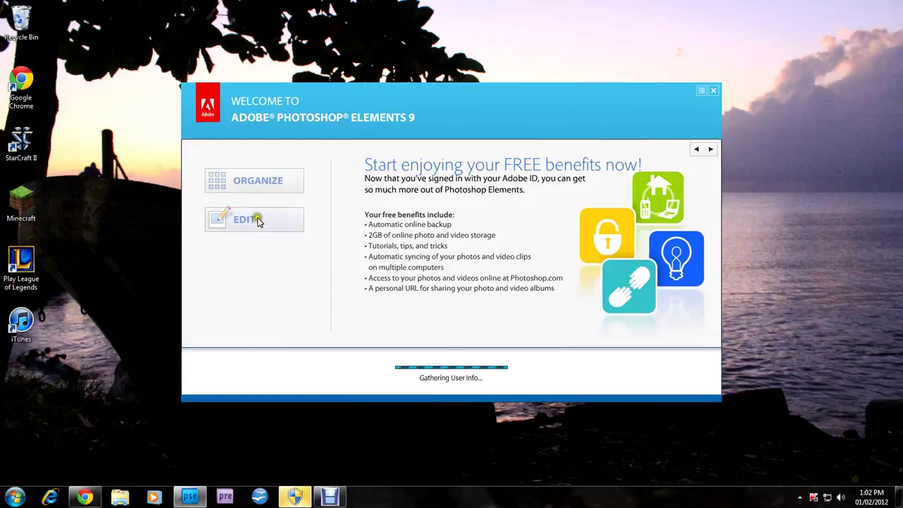
pyautogui.click(258, 220)
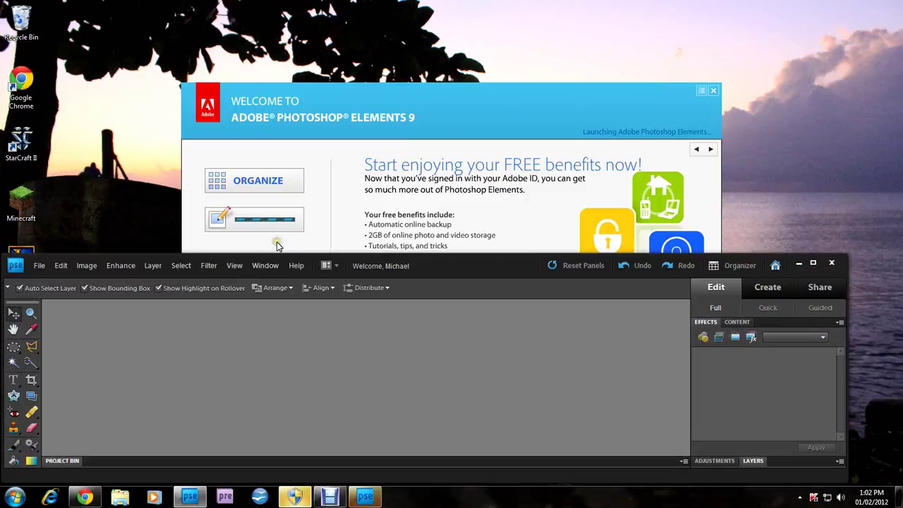
pyautogui.click(371, 278)
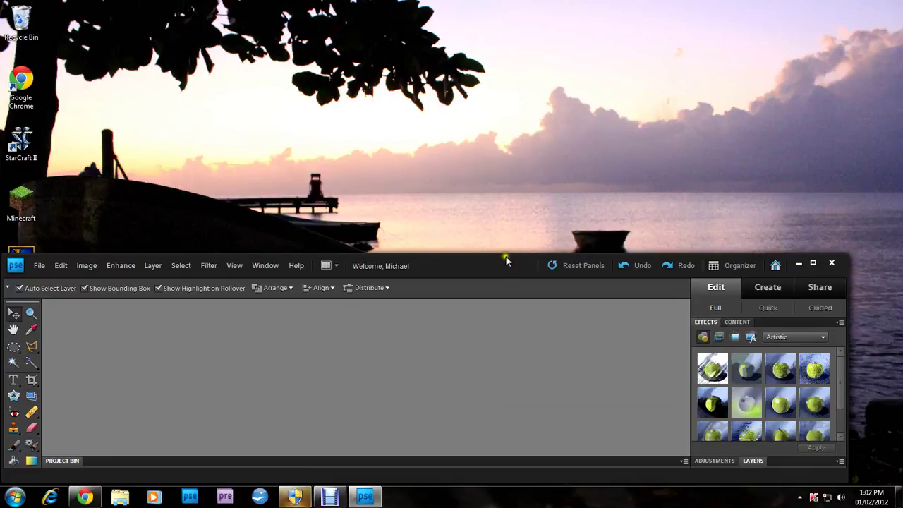
pyautogui.moveTo(503, 256); pyautogui.dragTo(492, 0)
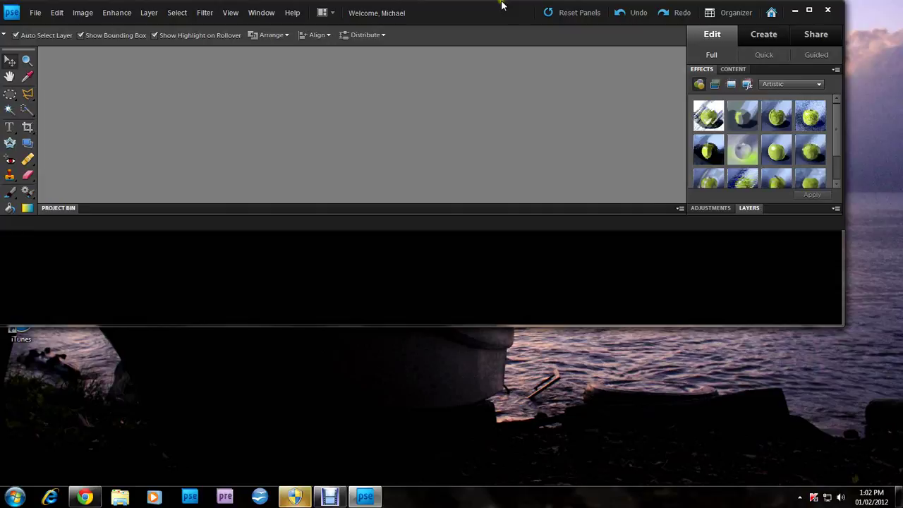
pyautogui.click(808, 11)
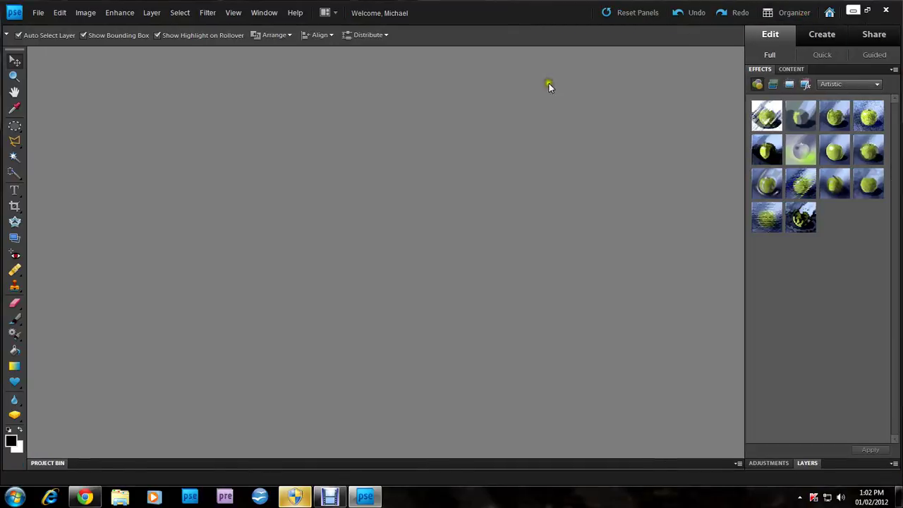
# Start a new blank file and keep its size at 1920 × 1080 pixels.
pyautogui.click(39, 12)
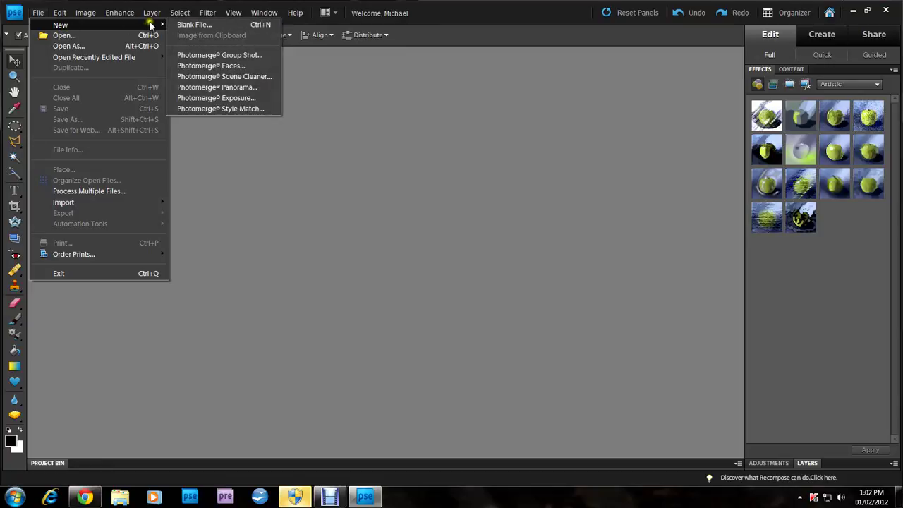
pyautogui.click(188, 25)
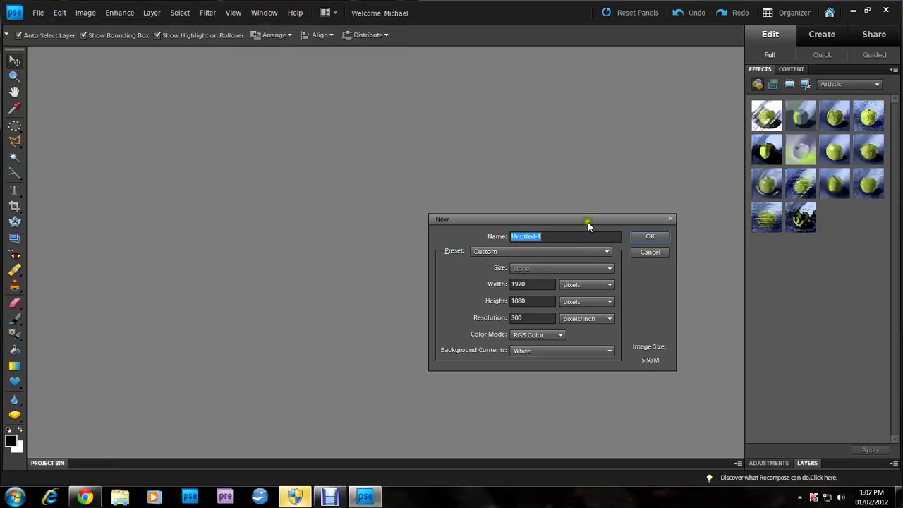
pyautogui.moveTo(587, 221); pyautogui.dragTo(524, 98)
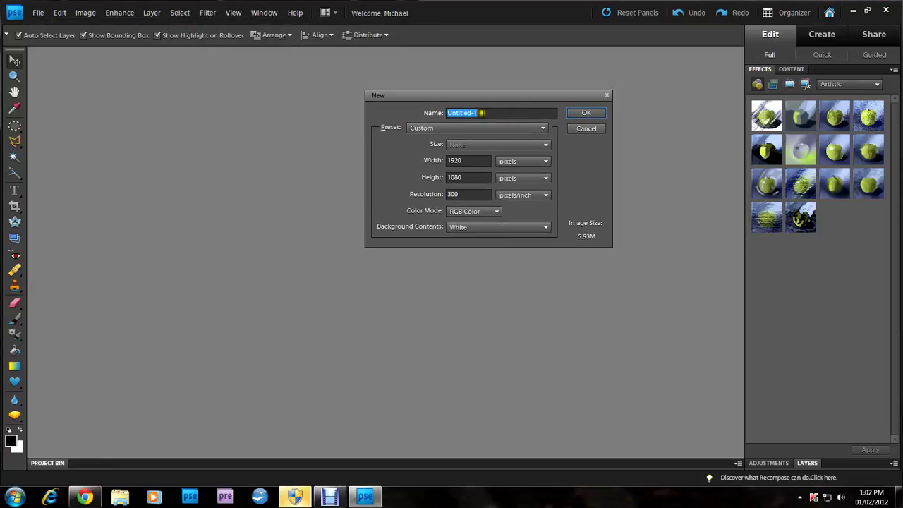
pyautogui.click(466, 158)
pyautogui.doubleClick(452, 160)
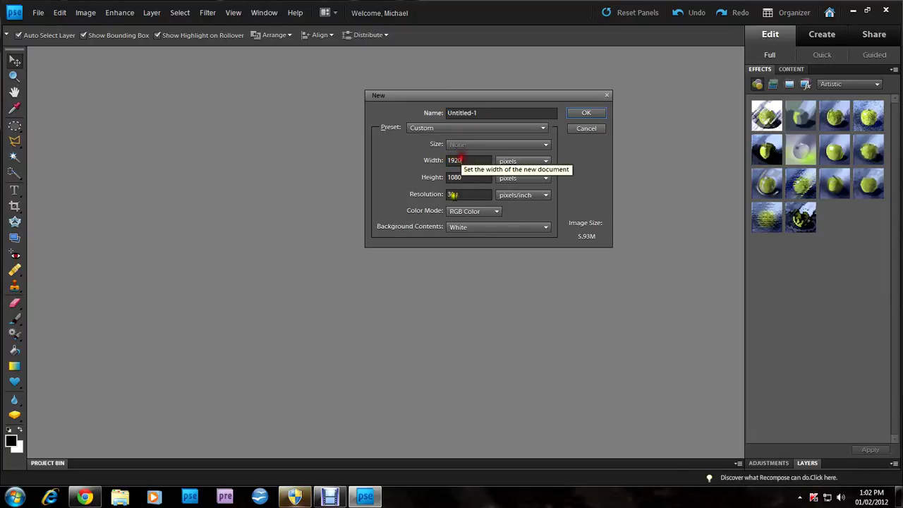
pyautogui.doubleClick(453, 177)
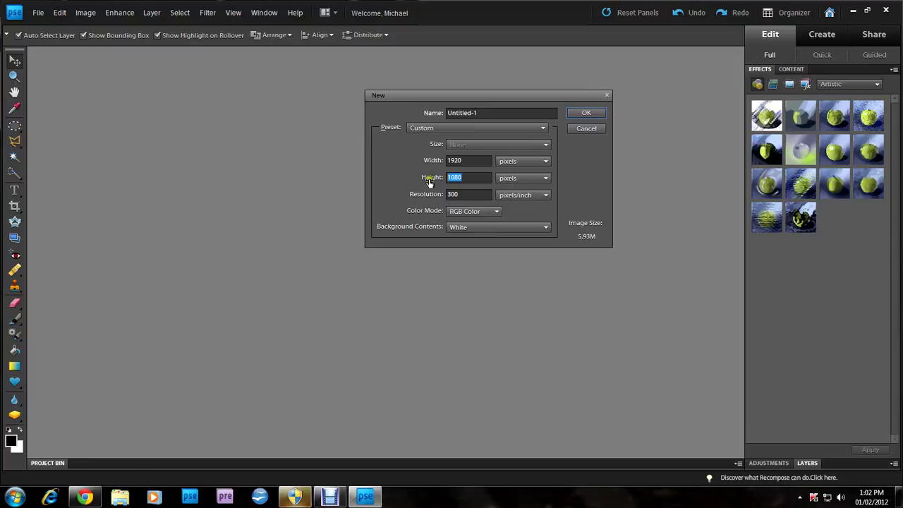
pyautogui.click(527, 161)
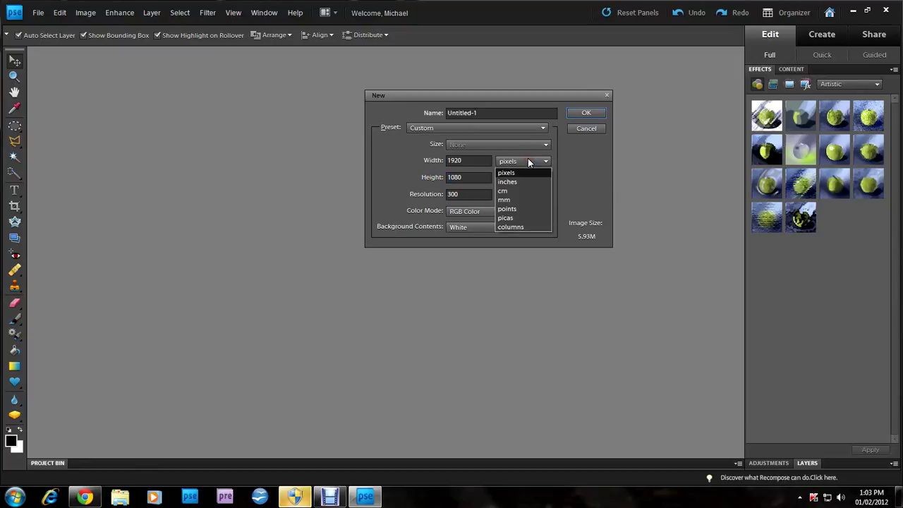
pyautogui.click(407, 168)
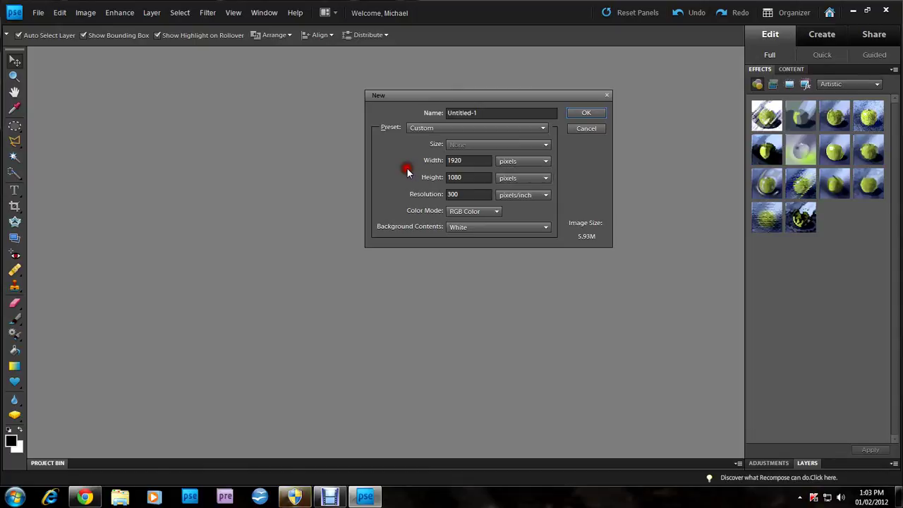
# Keep the resolution at 300 pixels/inch and create the white document.
pyautogui.click(461, 195)
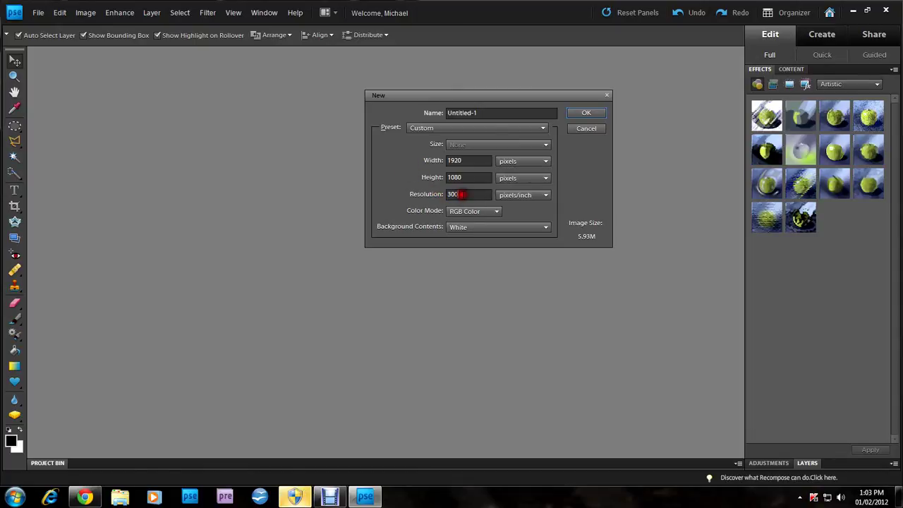
pyautogui.click(406, 174)
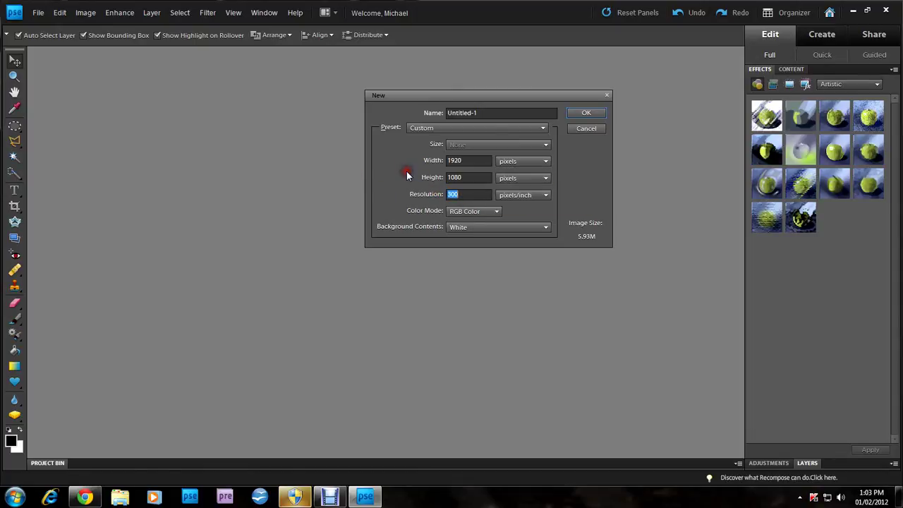
pyautogui.click(534, 197)
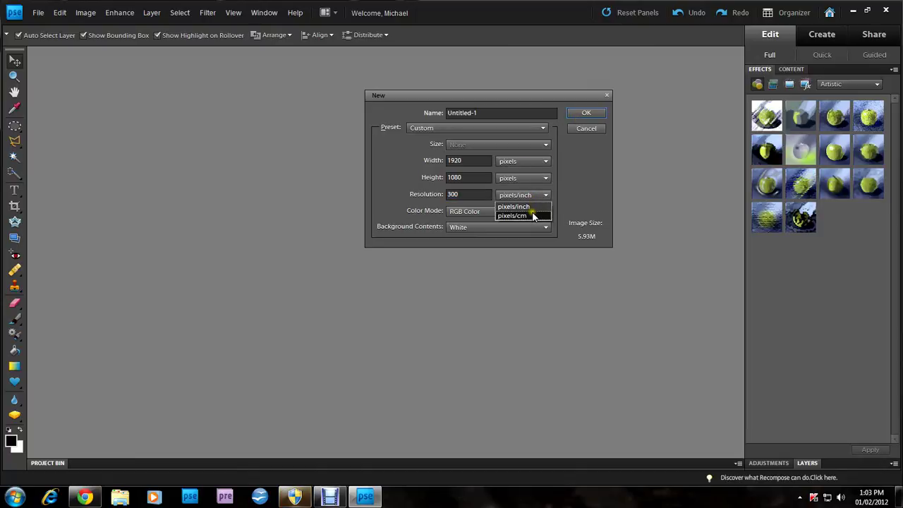
pyautogui.click(533, 214)
pyautogui.click(534, 196)
pyautogui.click(530, 204)
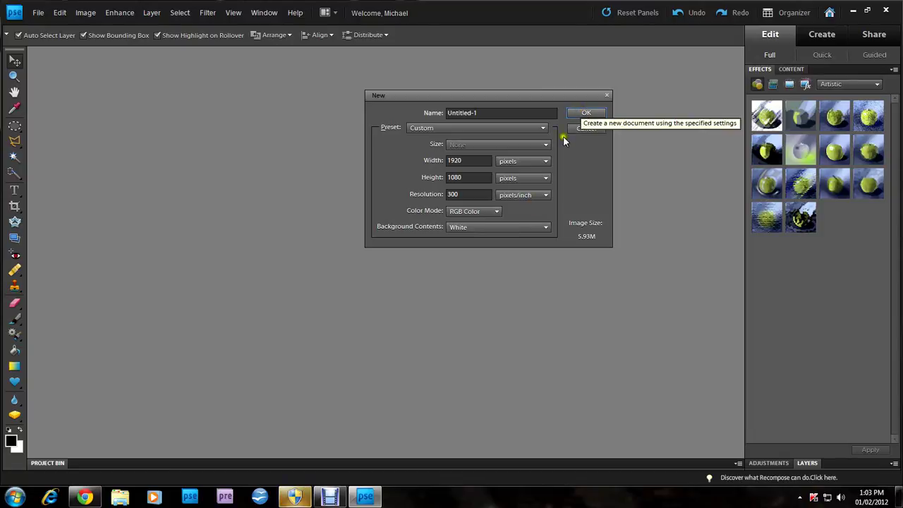
pyautogui.click(595, 113)
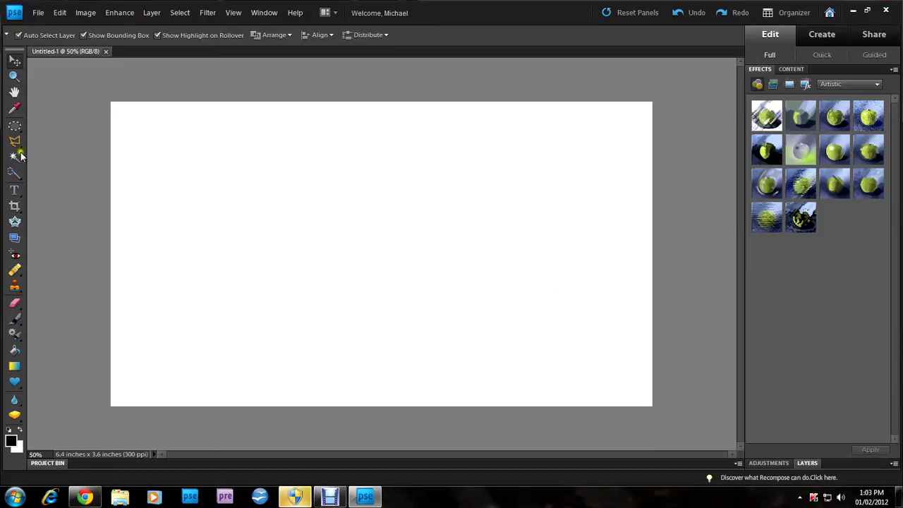
# Choose the Rectangular Marquee tool and dock the Layers panel beside the canvas.
pyautogui.click(15, 131)
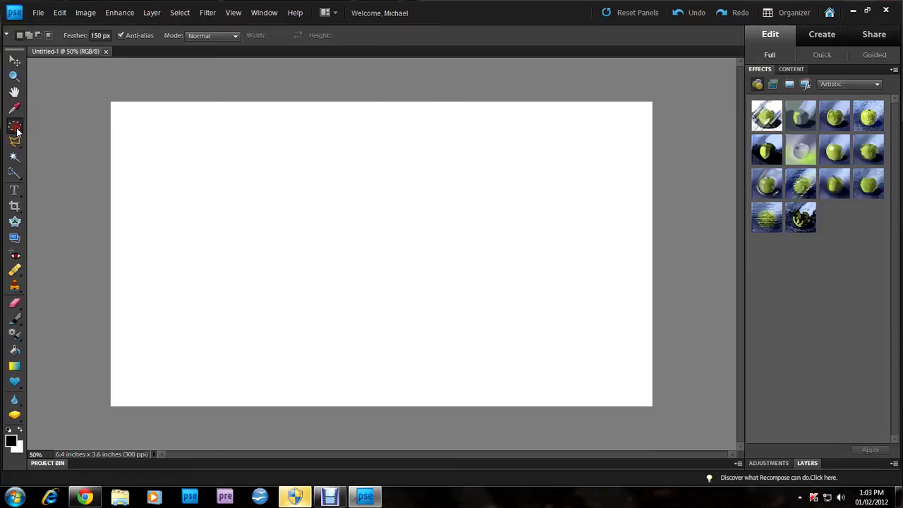
pyautogui.moveTo(17, 130); pyautogui.dragTo(35, 130)
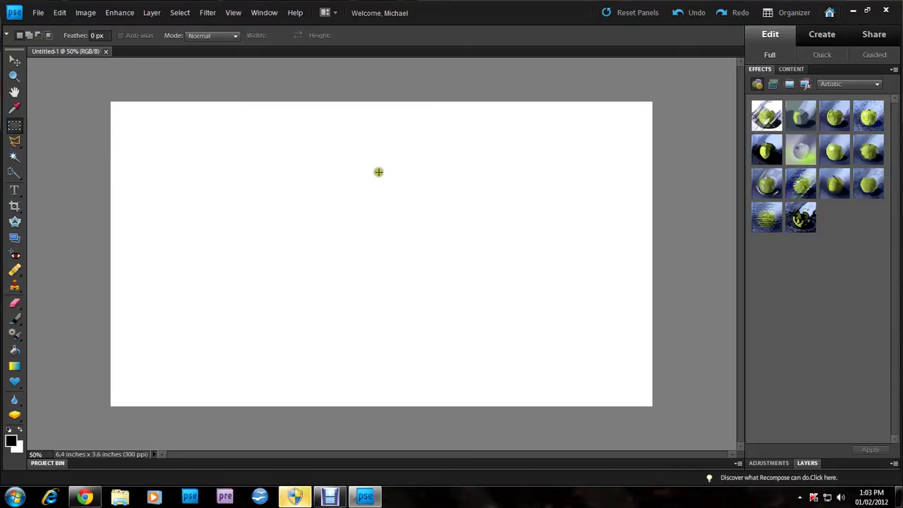
pyautogui.moveTo(809, 466); pyautogui.dragTo(759, 248)
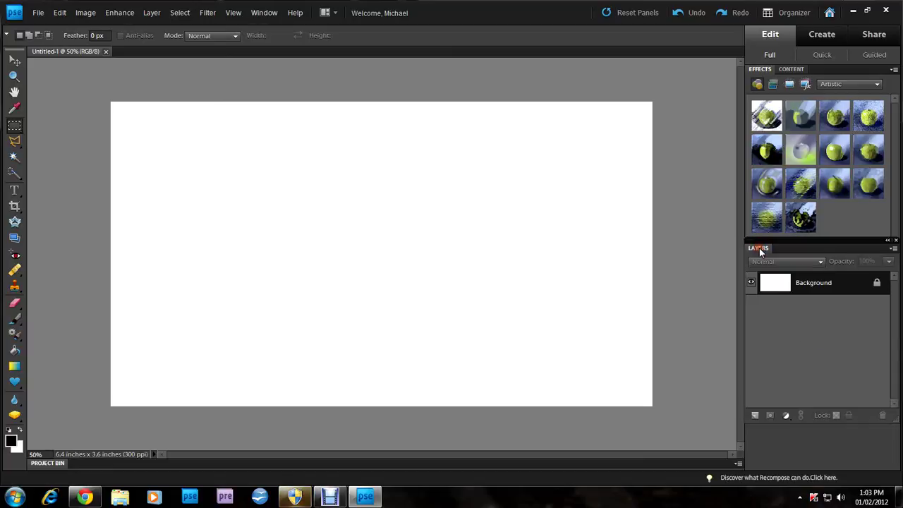
# Duplicate the Background layer as 'Black Background'.
pyautogui.rightClick(769, 299)
pyautogui.rightClick(773, 284)
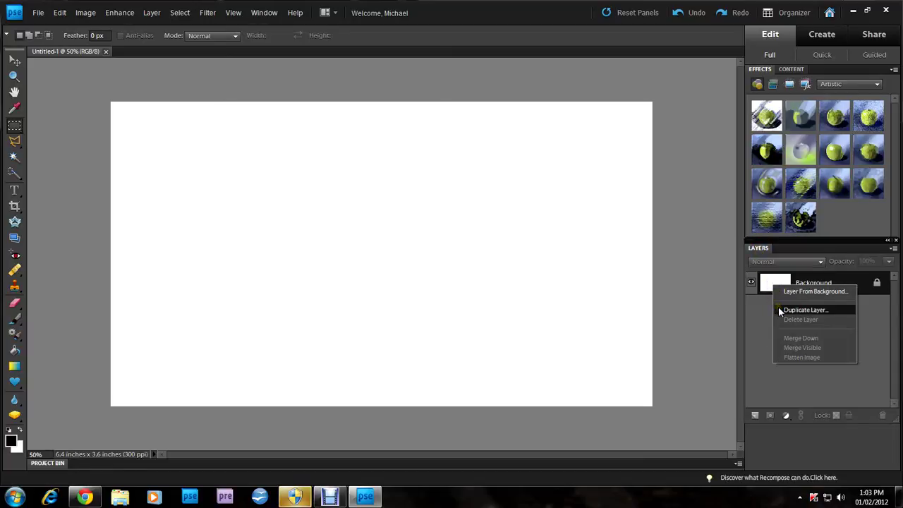
pyautogui.click(779, 308)
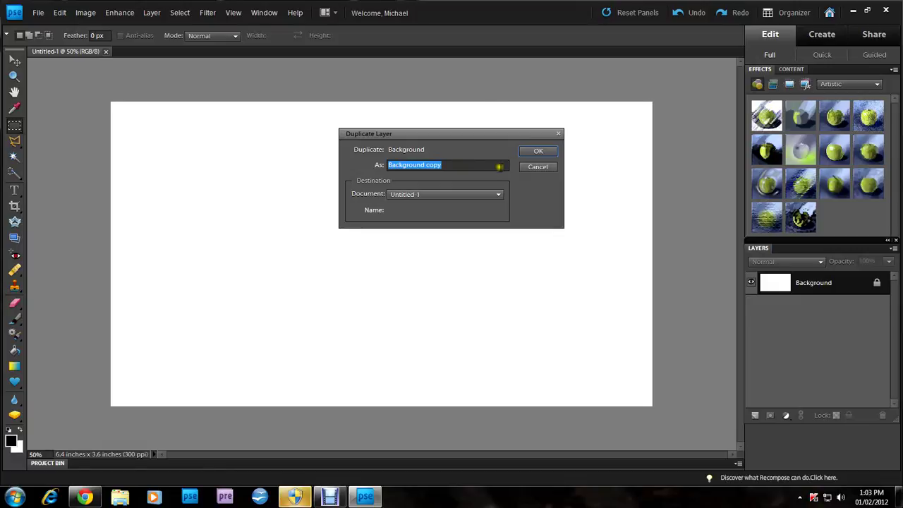
pyautogui.write('Black')
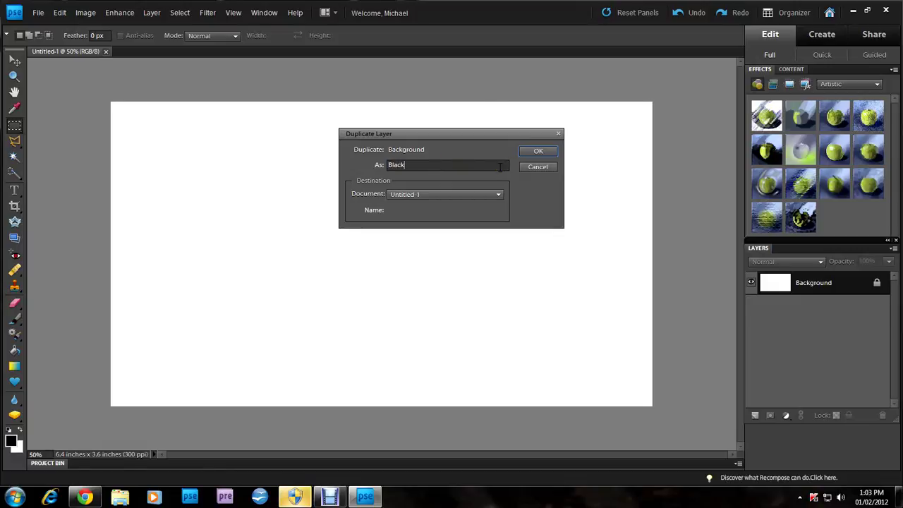
pyautogui.write(' Background')
pyautogui.press('Return')
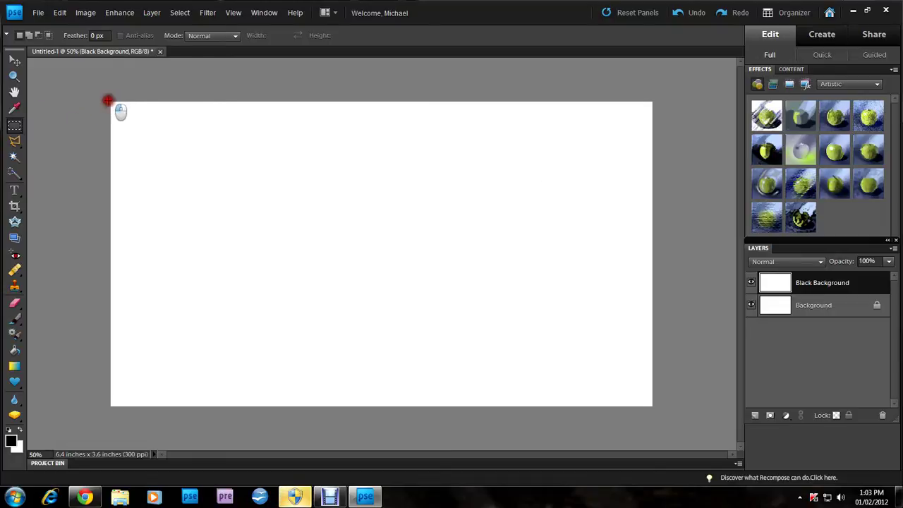
# Select the whole canvas, take the Paint Bucket, and set the foreground colour to black.
pyautogui.moveTo(121, 111); pyautogui.dragTo(654, 416)
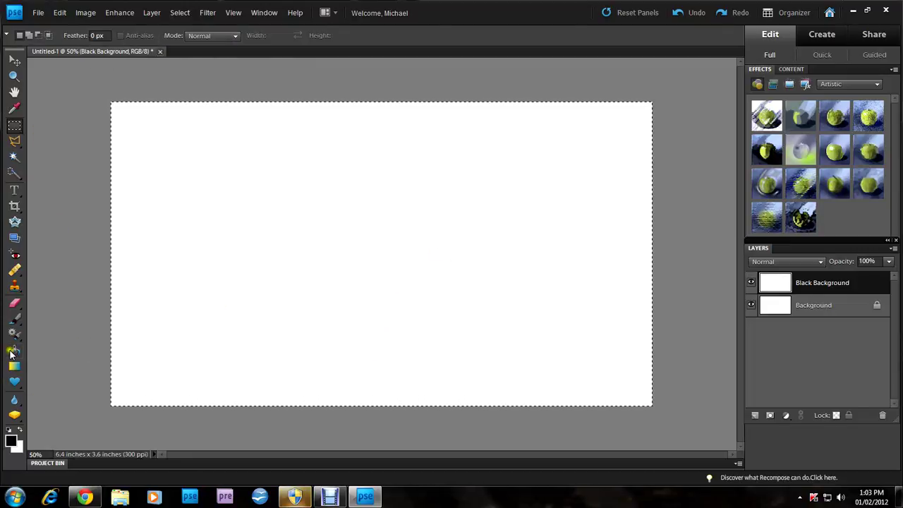
pyautogui.click(12, 351)
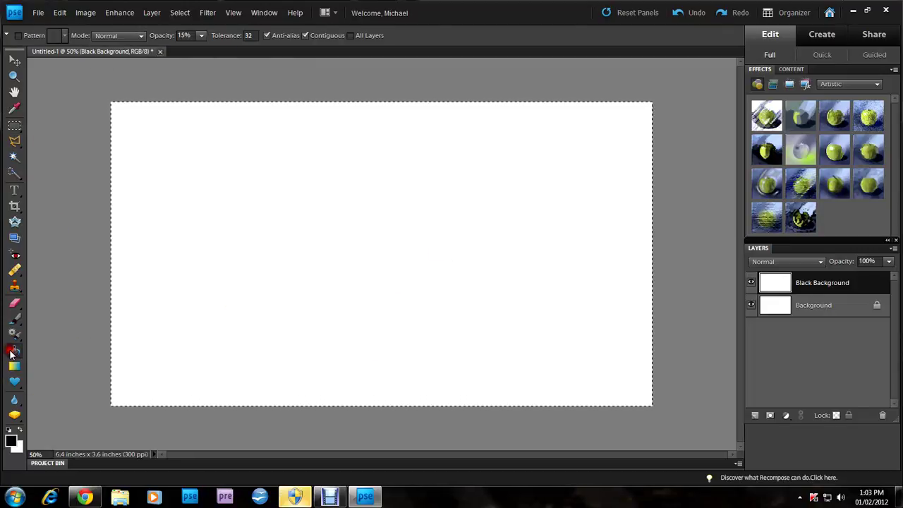
pyautogui.click(9, 440)
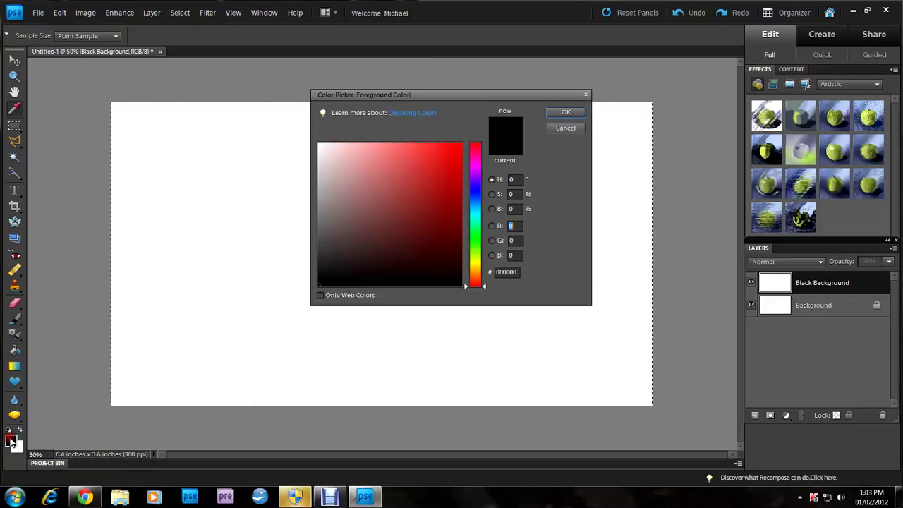
pyautogui.click(566, 113)
# Fill the canvas with black repeatedly until it is solid black.
pyautogui.click(328, 200)
pyautogui.click(327, 200)
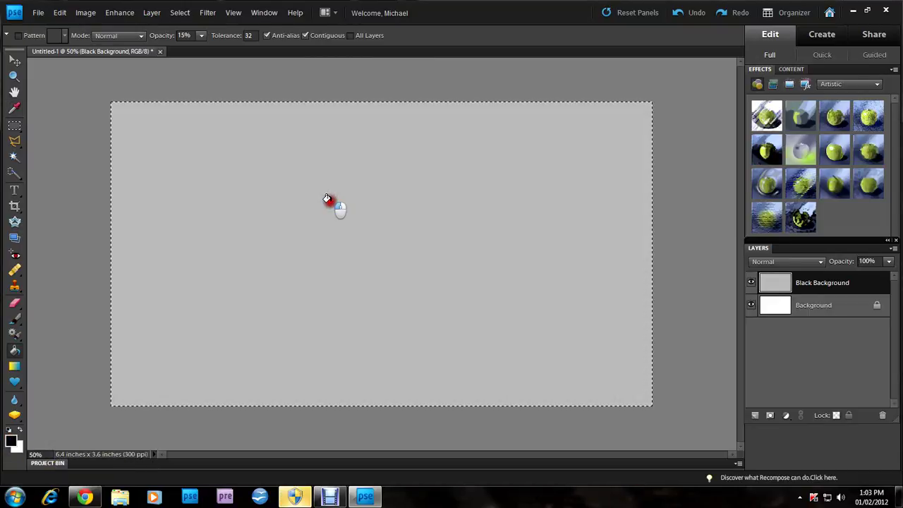
pyautogui.click(327, 199)
pyautogui.click(326, 198)
pyautogui.click(327, 199)
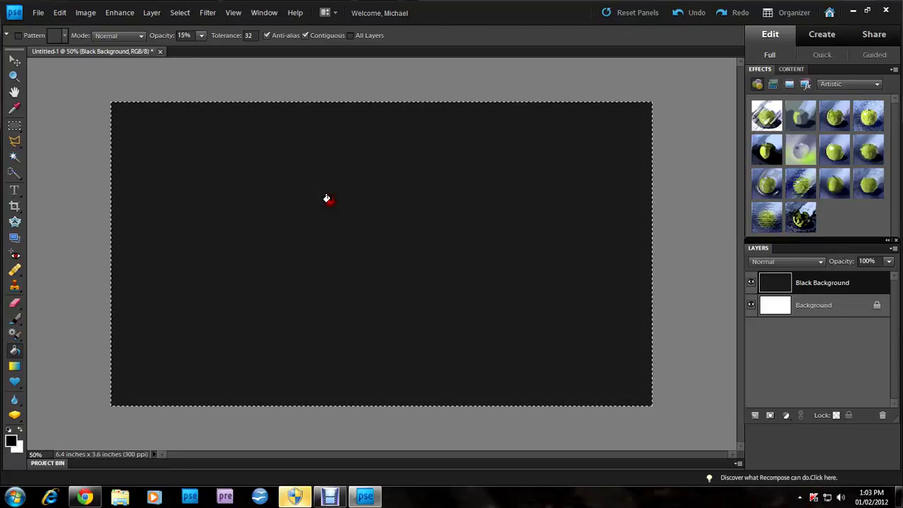
pyautogui.click(326, 199)
pyautogui.click(327, 199)
pyautogui.click(327, 199)
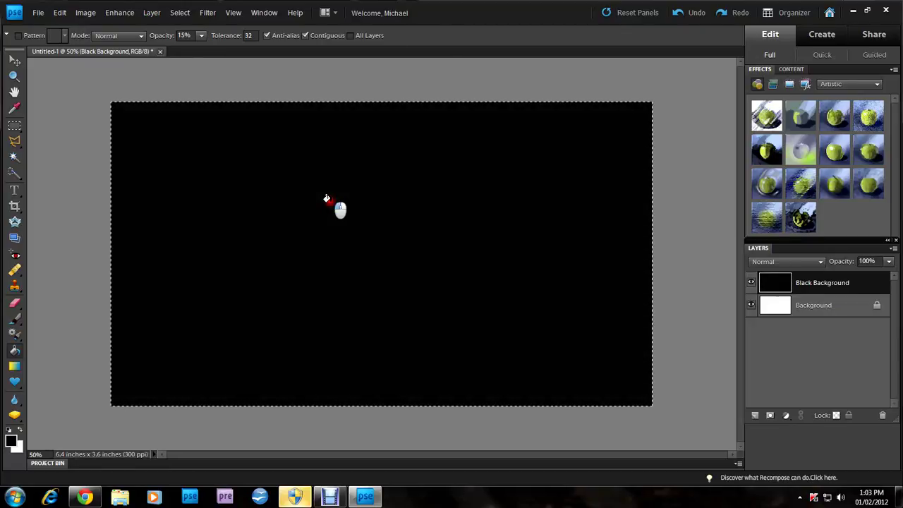
pyautogui.click(327, 199)
# Make the Background layer active and choose the Elliptical Marquee with 150 px feather.
pyautogui.click(14, 61)
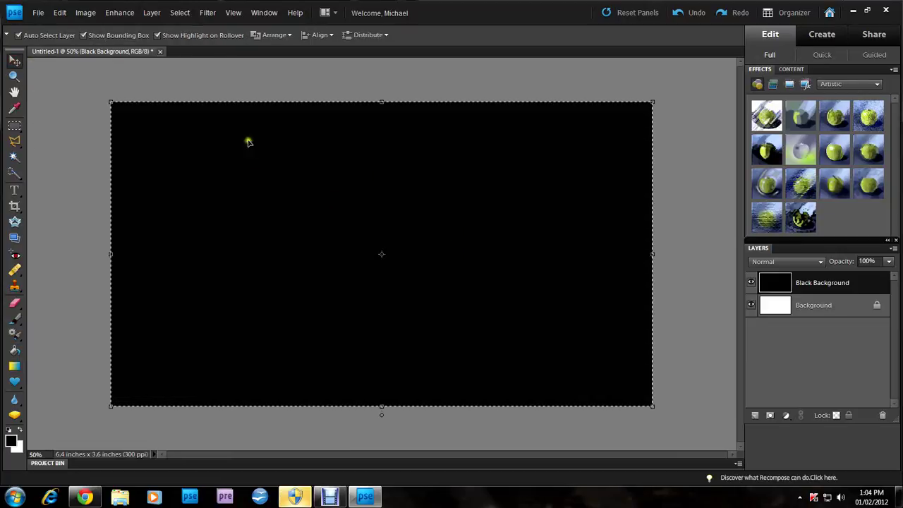
pyautogui.click(50, 123)
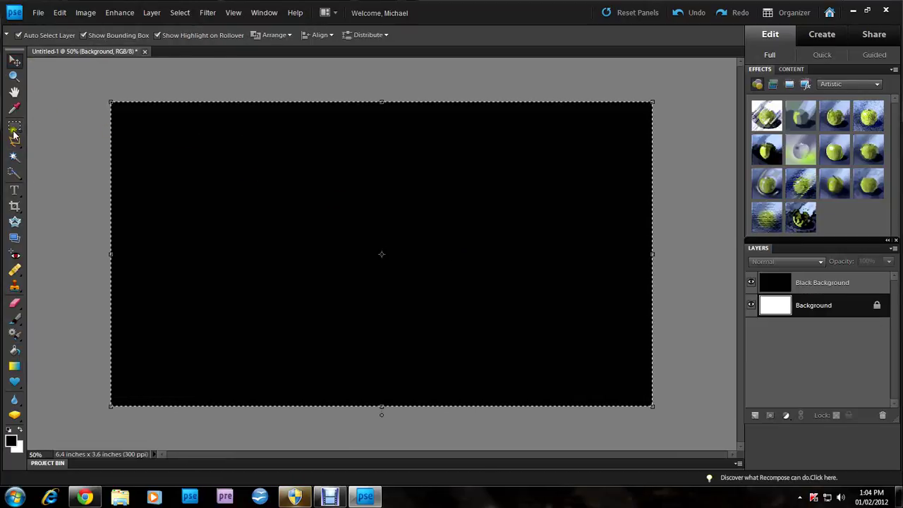
pyautogui.moveTo(14, 133); pyautogui.dragTo(99, 143)
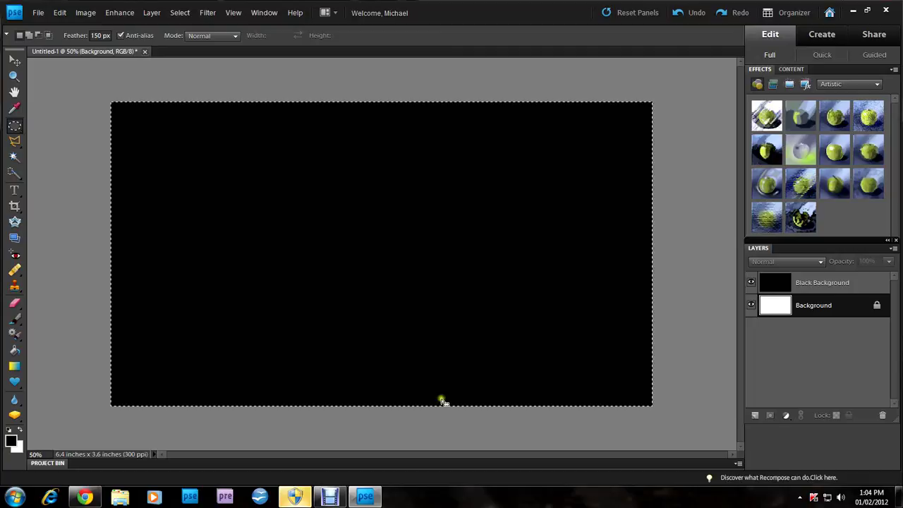
pyautogui.click(14, 127)
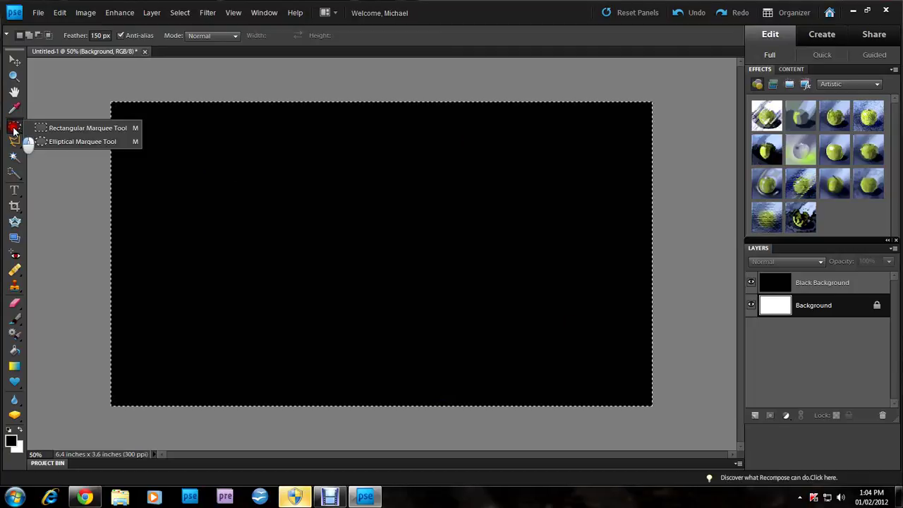
pyautogui.click(77, 103)
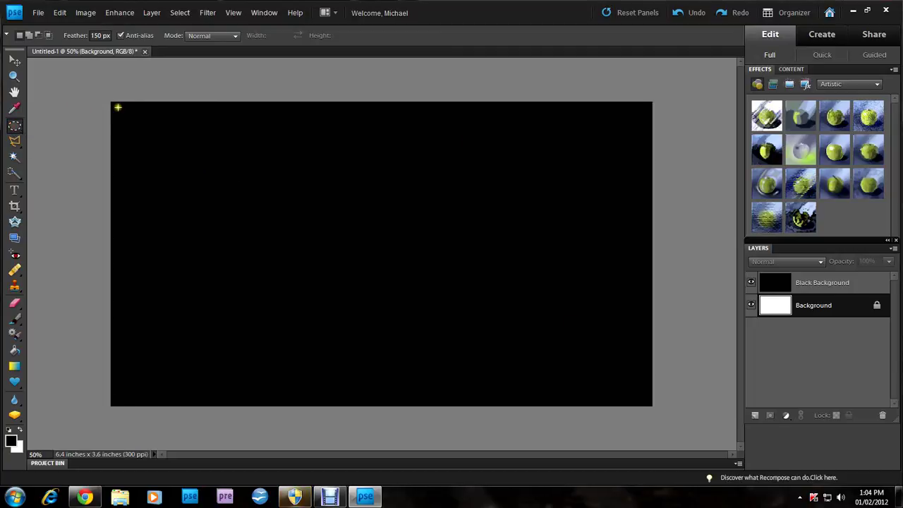
# Draw an oval across the canvas, invert the selection, and nudge it slightly left.
pyautogui.moveTo(114, 103); pyautogui.dragTo(647, 418)
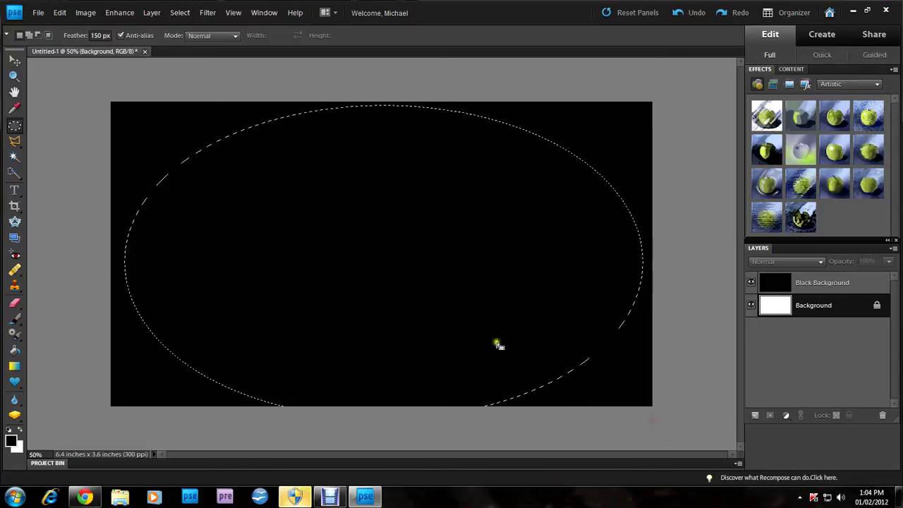
pyautogui.hotkey('ctrl', 'shift', 'i')
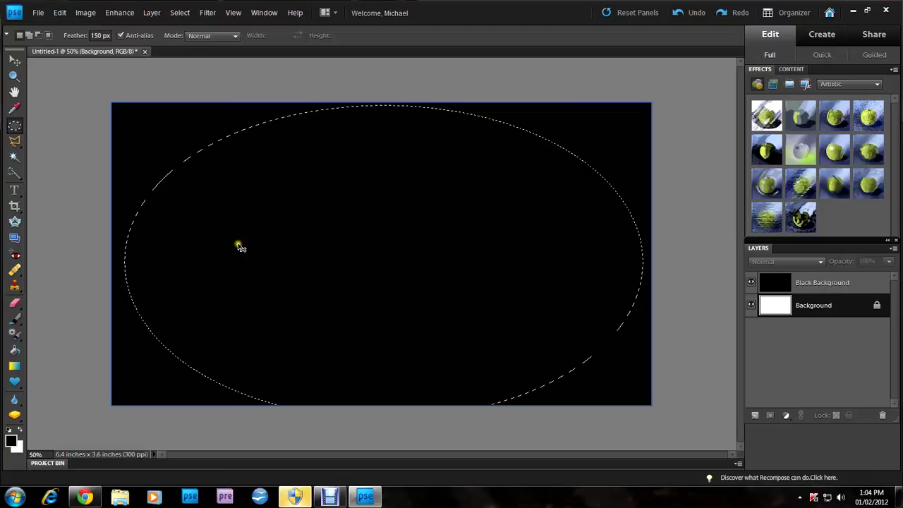
pyautogui.moveTo(238, 244); pyautogui.dragTo(225, 246)
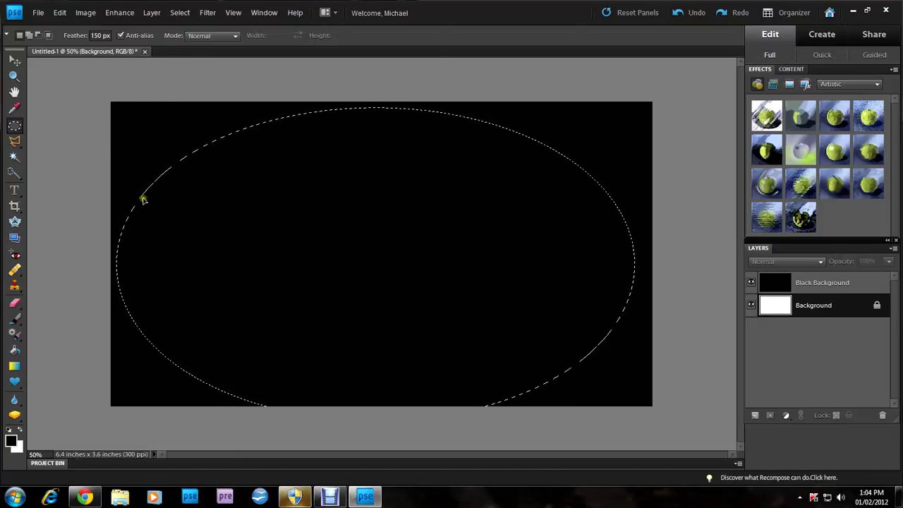
# Scale the oval to about 108.7% with Ctrl+T, reposition it, and apply the transform.
pyautogui.hotkey('ctrl', 't')
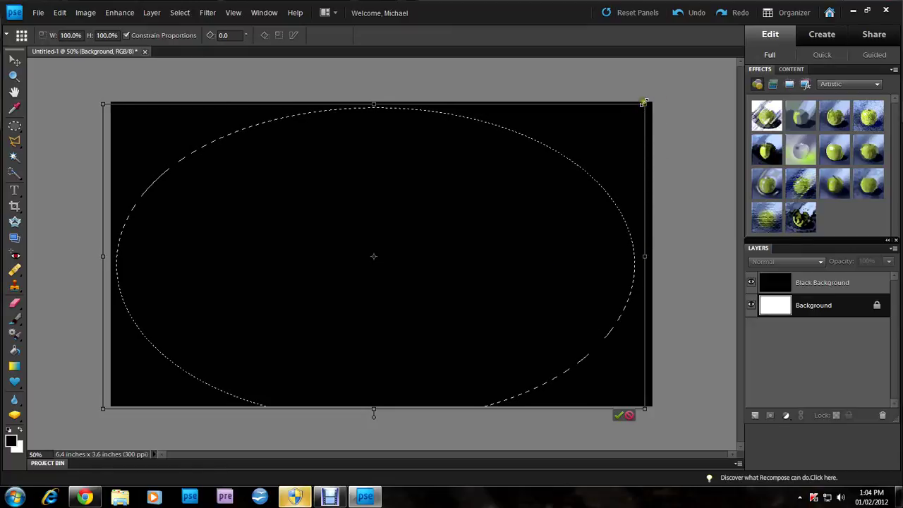
pyautogui.moveTo(644, 104); pyautogui.dragTo(691, 77)
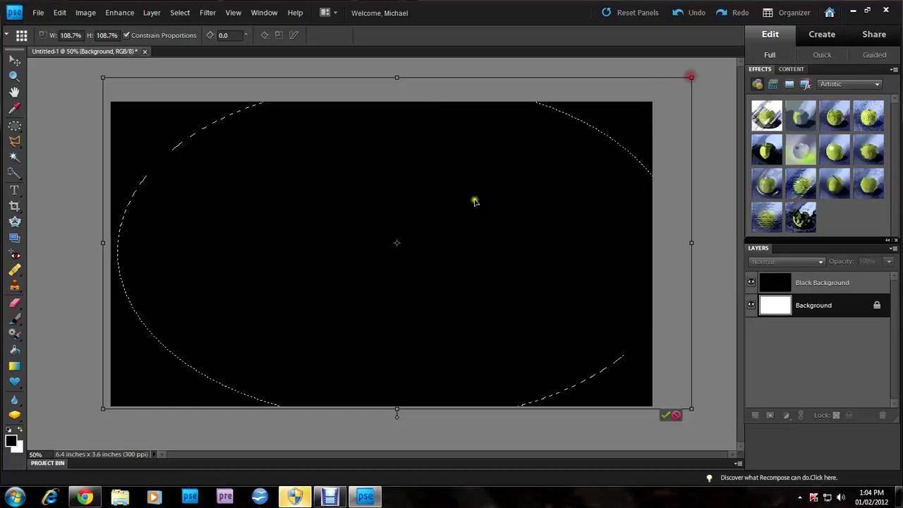
pyautogui.moveTo(395, 254); pyautogui.dragTo(378, 263)
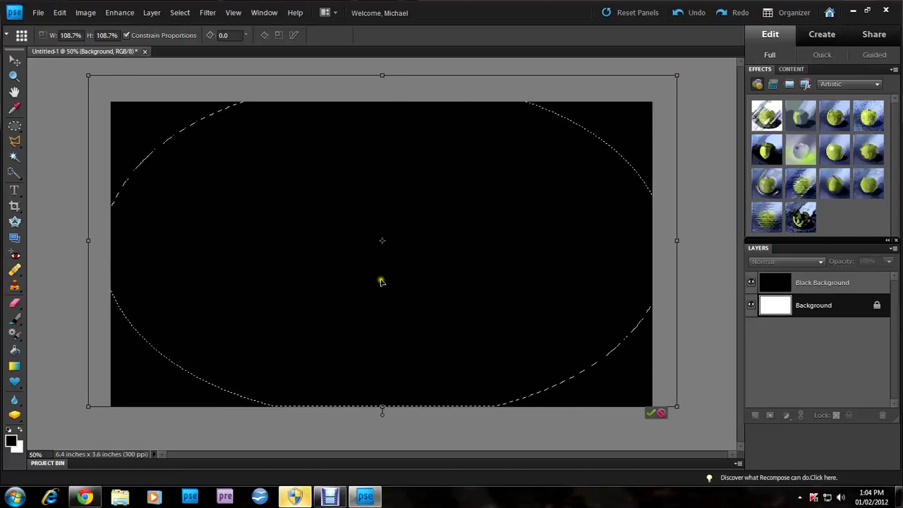
pyautogui.click(14, 262)
pyautogui.click(463, 192)
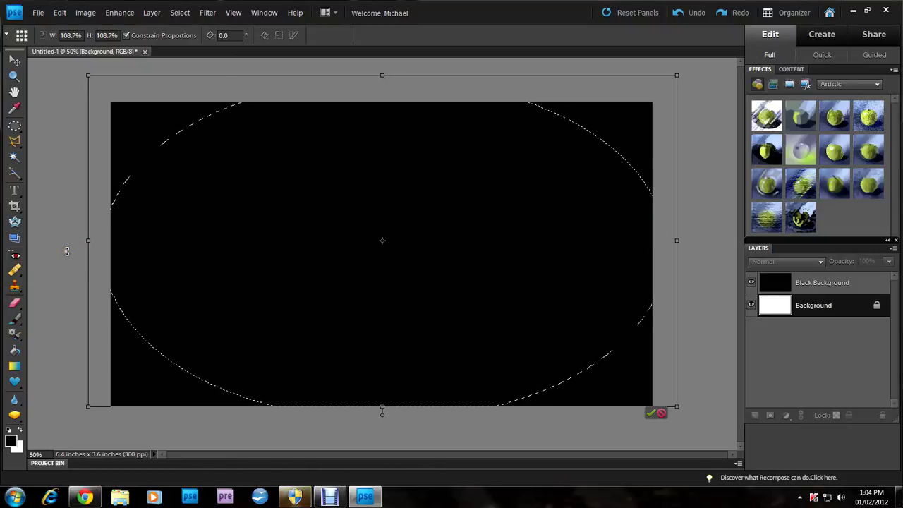
pyautogui.click(14, 61)
pyautogui.click(492, 191)
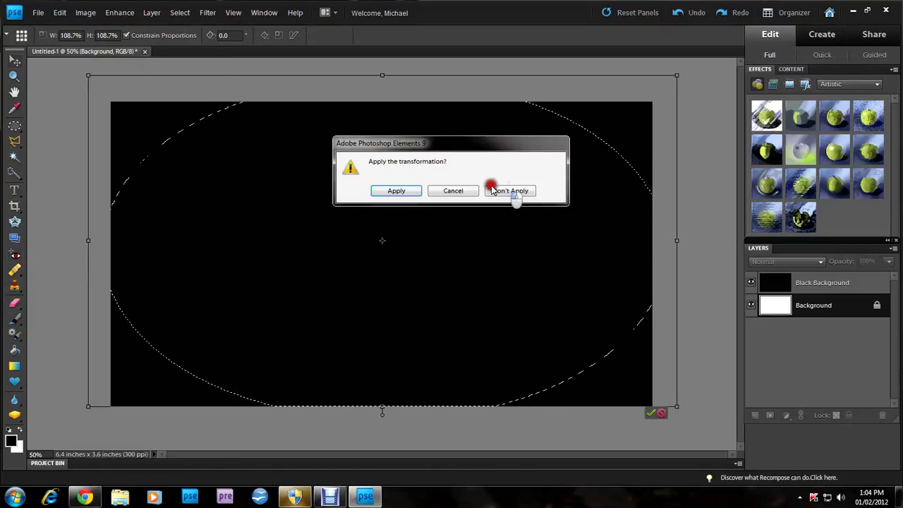
pyautogui.click(401, 191)
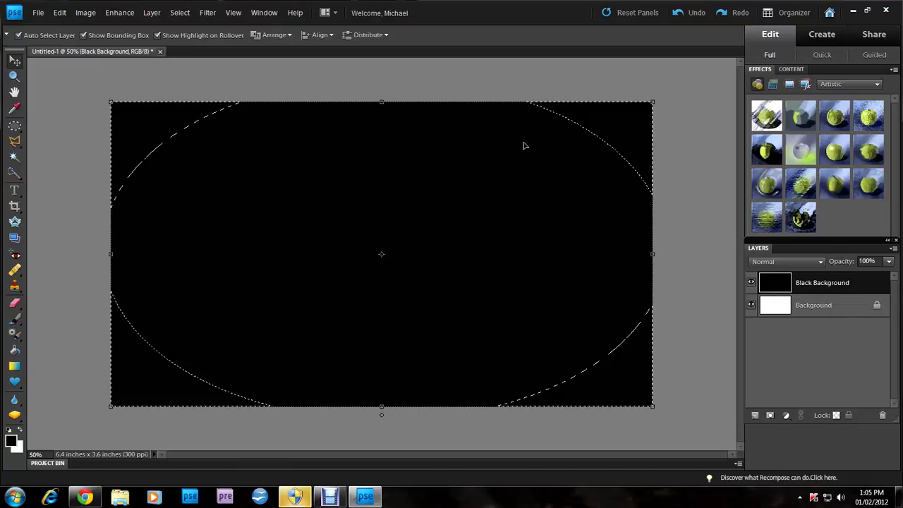
# Delete the black outside the oval, confirm the 150 px feather, and deselect.
pyautogui.press('Delete')
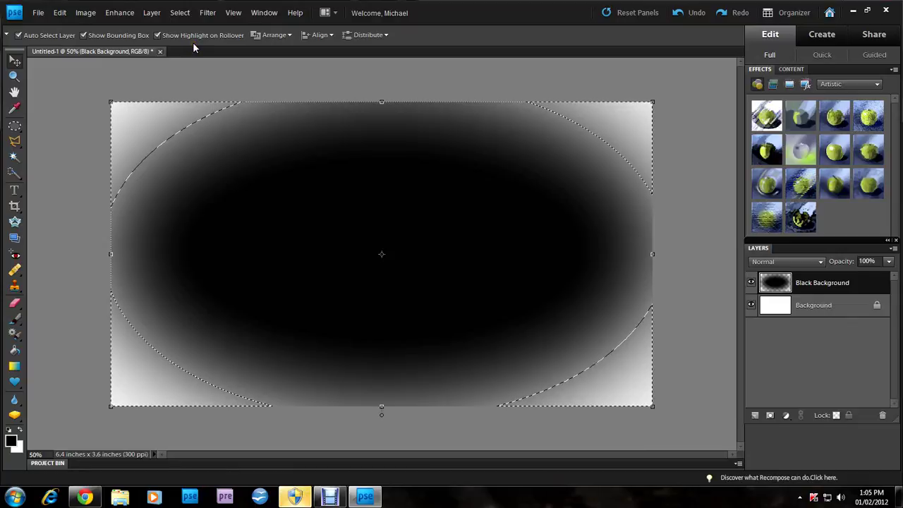
pyautogui.click(15, 129)
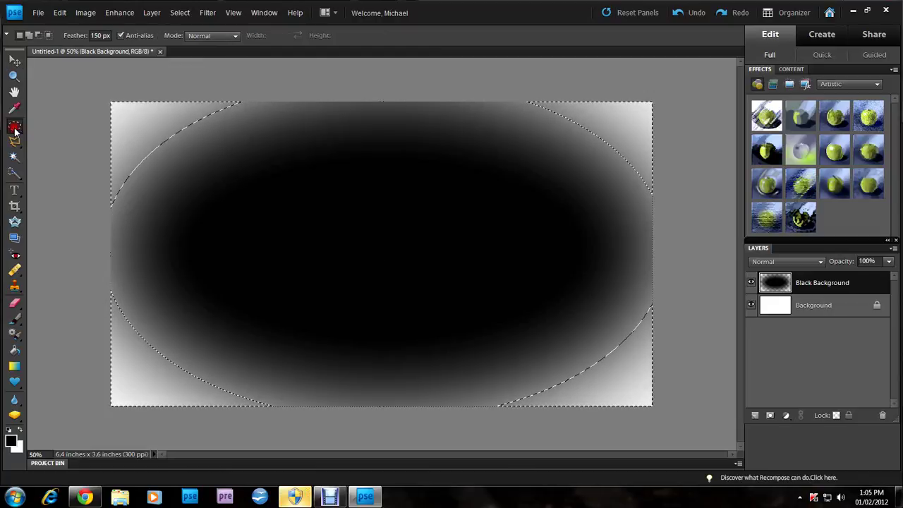
pyautogui.click(97, 35)
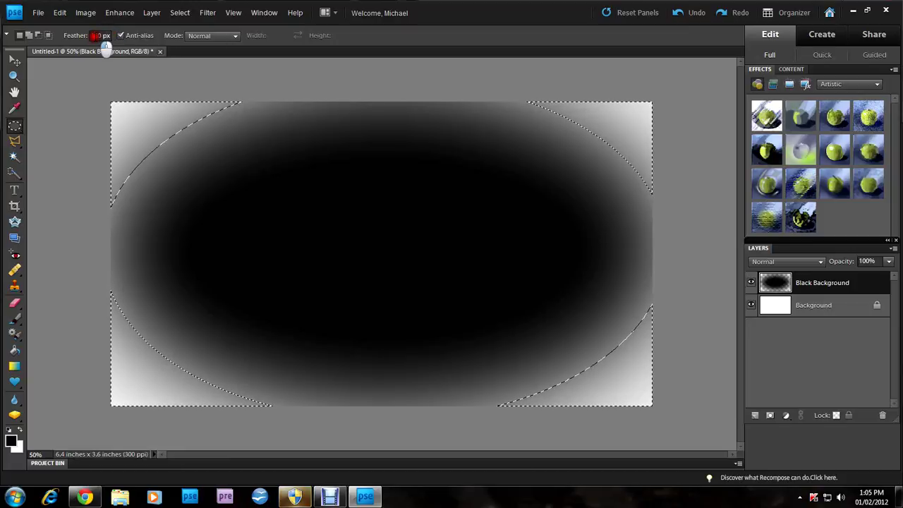
pyautogui.doubleClick(96, 36)
pyautogui.press('Return')
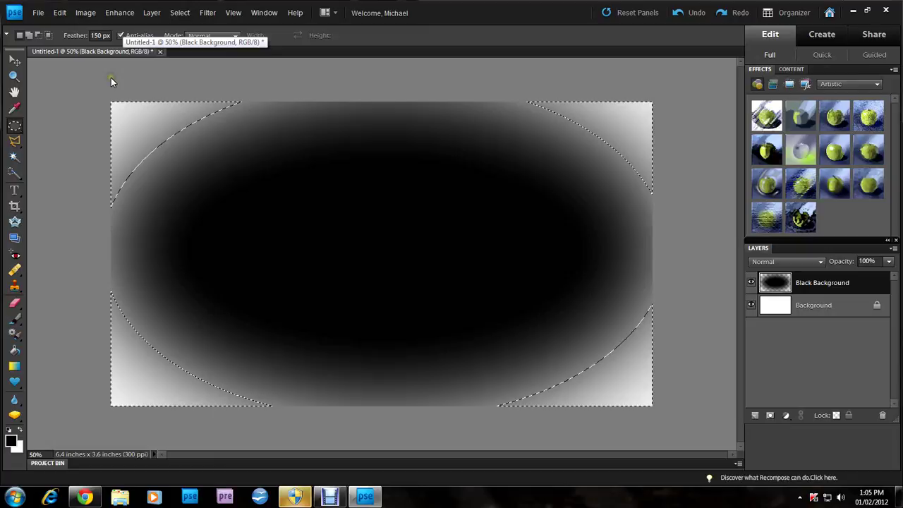
pyautogui.click(87, 108)
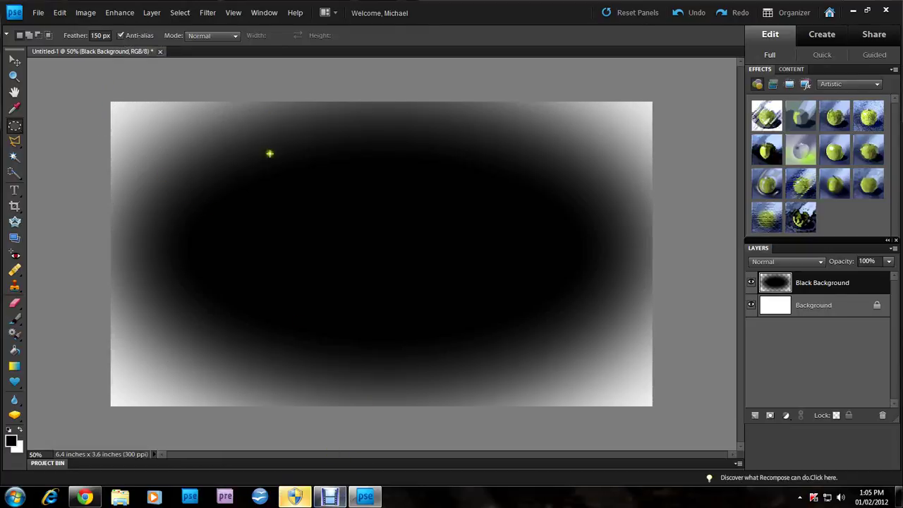
# Save the image as Test_Vignette with PNG as the file format.
pyautogui.click(39, 13)
pyautogui.click(44, 121)
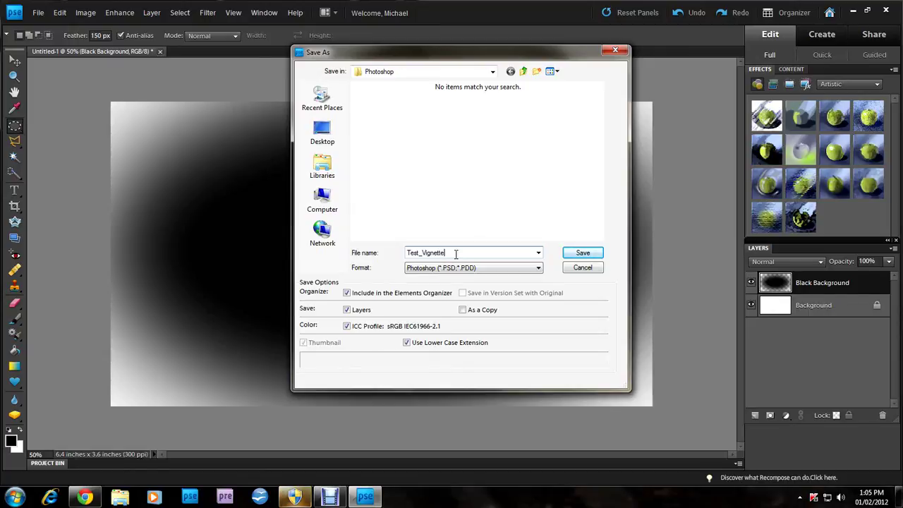
pyautogui.click(412, 268)
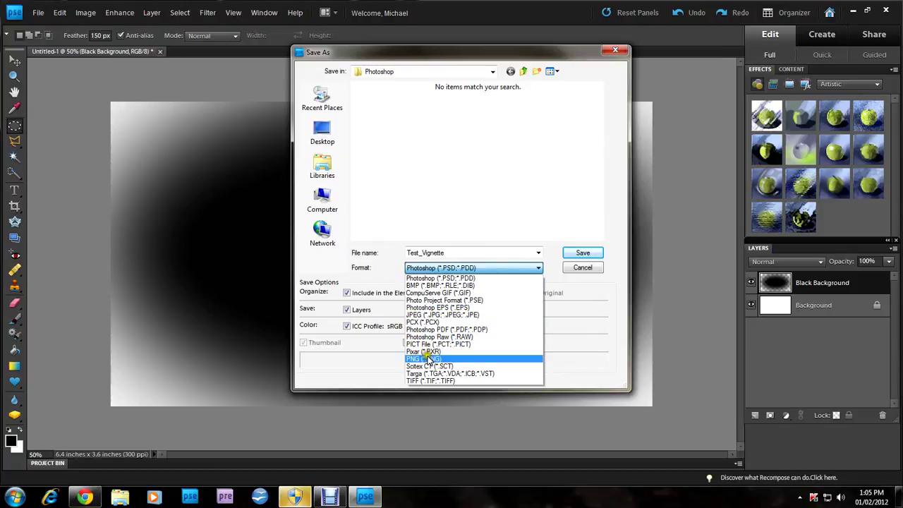
pyautogui.click(428, 359)
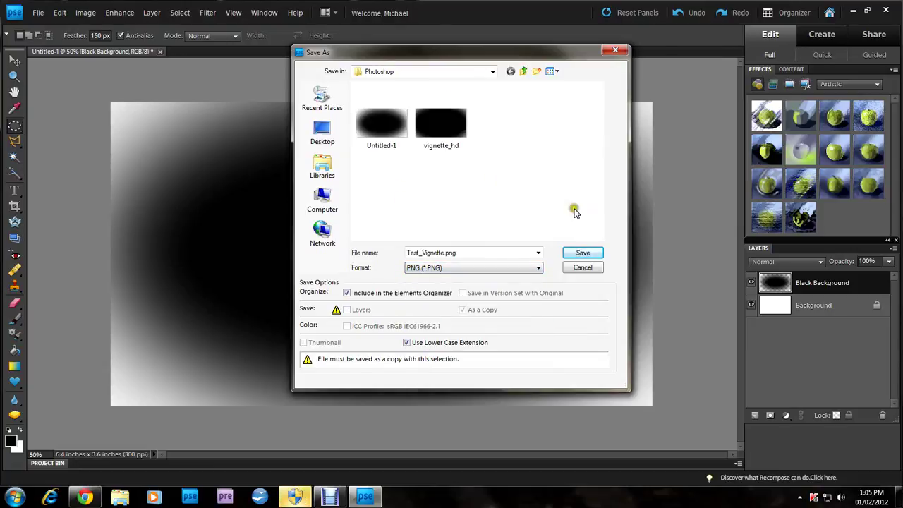
pyautogui.click(583, 252)
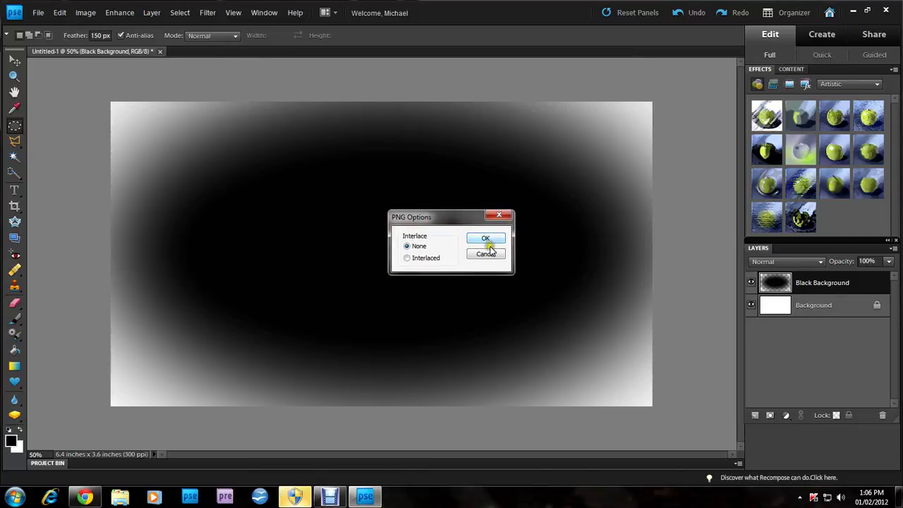
# Confirm the PNG Options dialog to finish saving Test_Vignette.png.
pyautogui.click(331, 495)
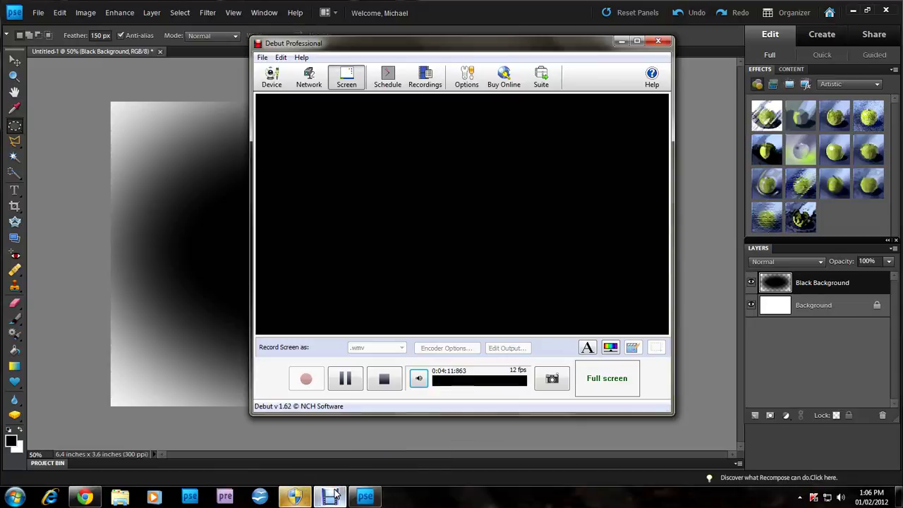
pyautogui.click(42, 374)
pyautogui.click(477, 240)
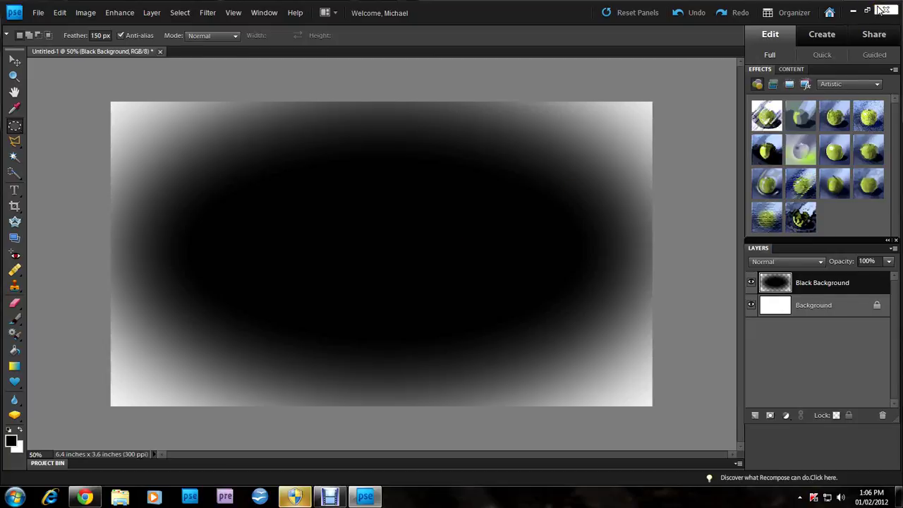
# Minimize Photoshop Elements and Debut Professional, then launch Premiere Elements 9.
pyautogui.click(853, 11)
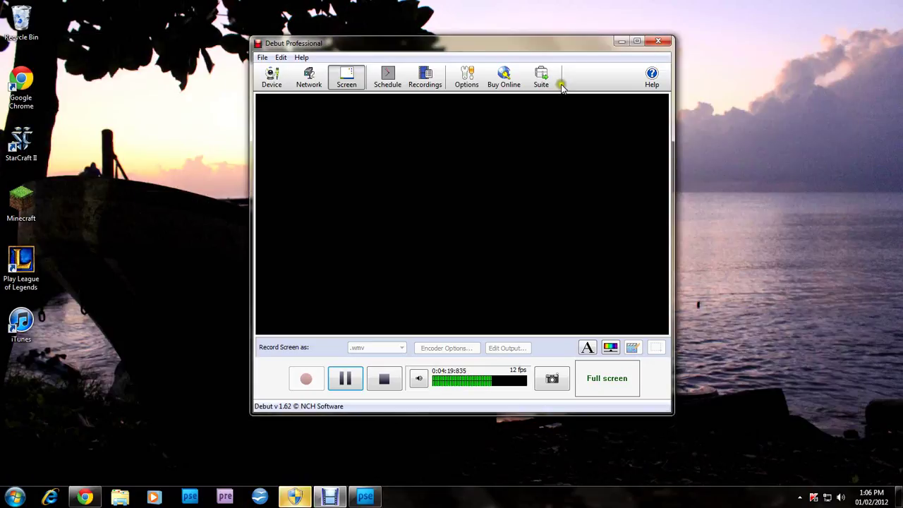
pyautogui.click(621, 41)
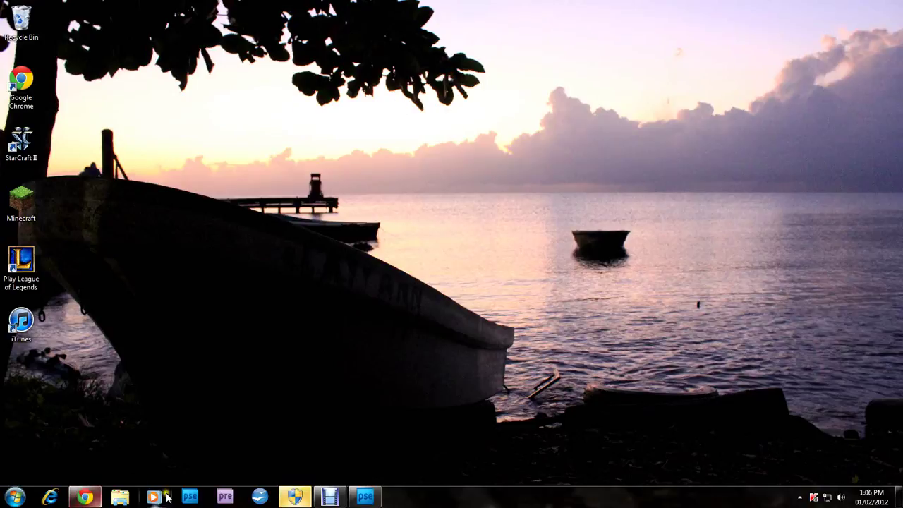
pyautogui.click(224, 497)
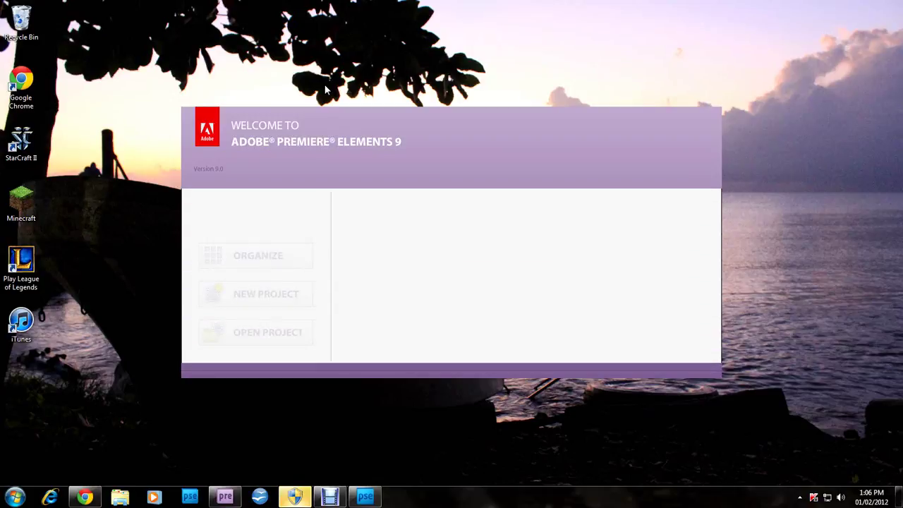
# Open My Project.prel from the welcome screen's recent projects list.
pyautogui.click(275, 282)
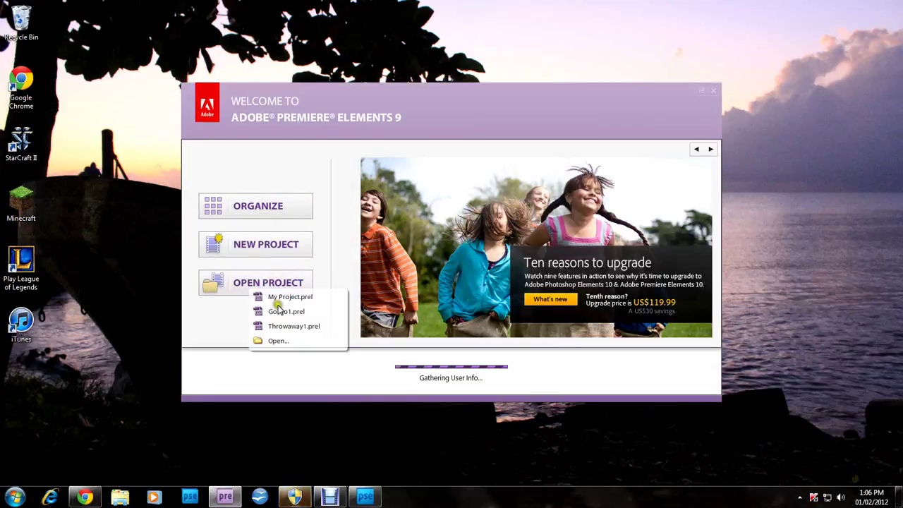
pyautogui.click(270, 299)
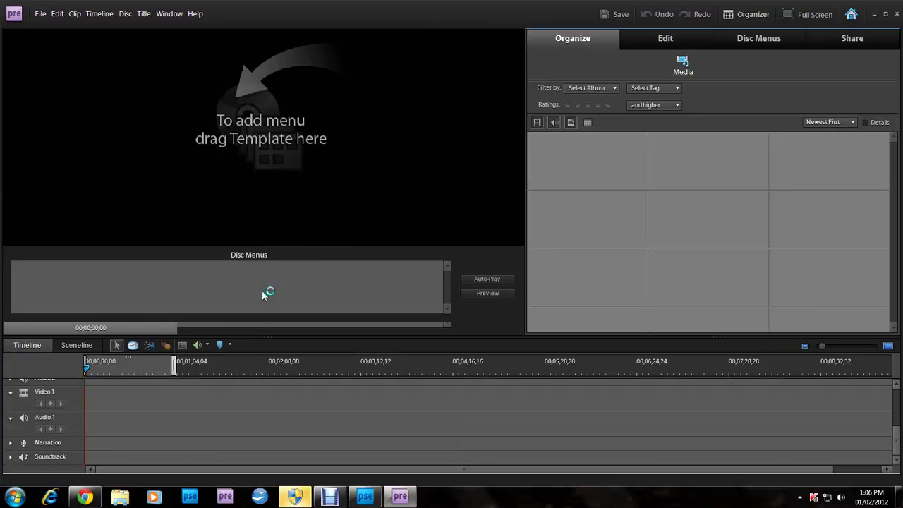
# Open Windows Explorer at the Pictures > Photoshop folder.
pyautogui.click(39, 13)
pyautogui.click(553, 221)
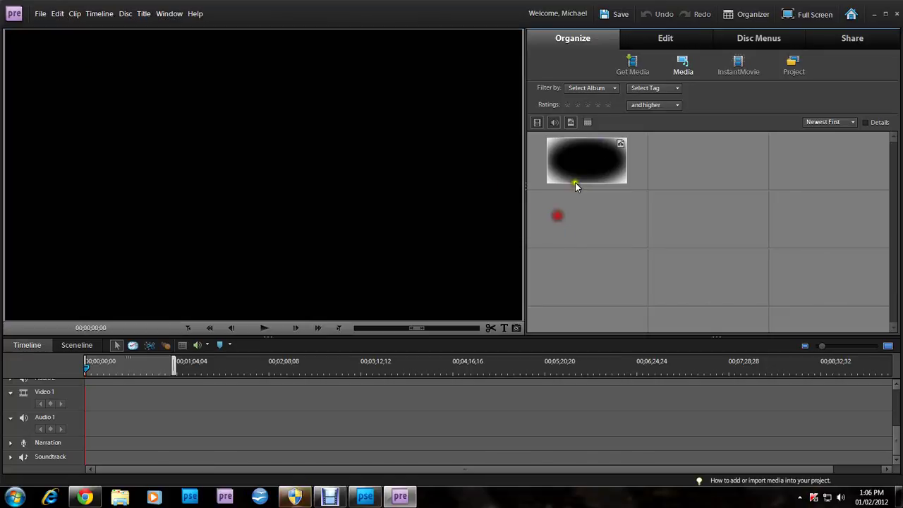
pyautogui.click(597, 161)
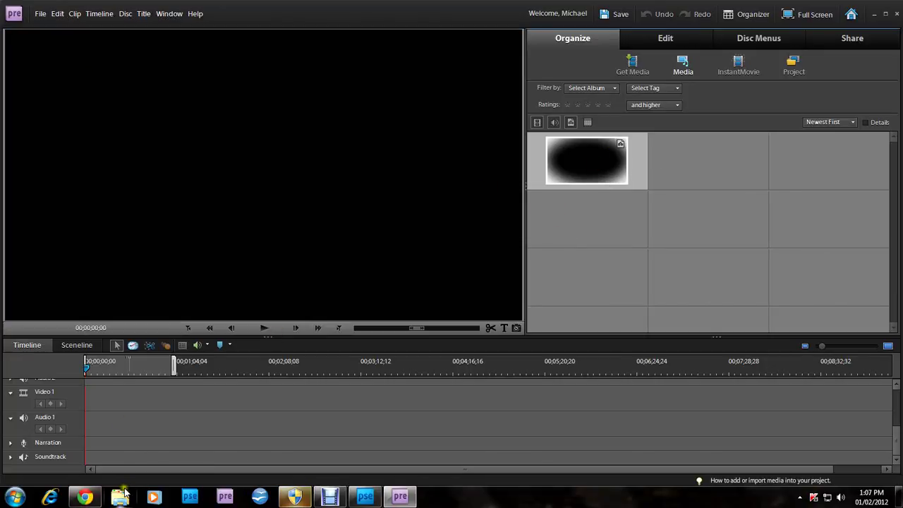
pyautogui.click(120, 497)
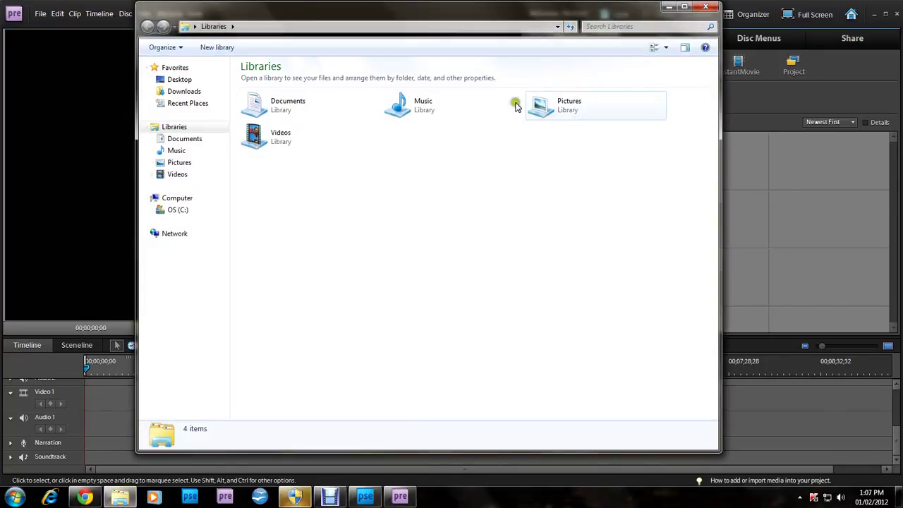
pyautogui.doubleClick(564, 111)
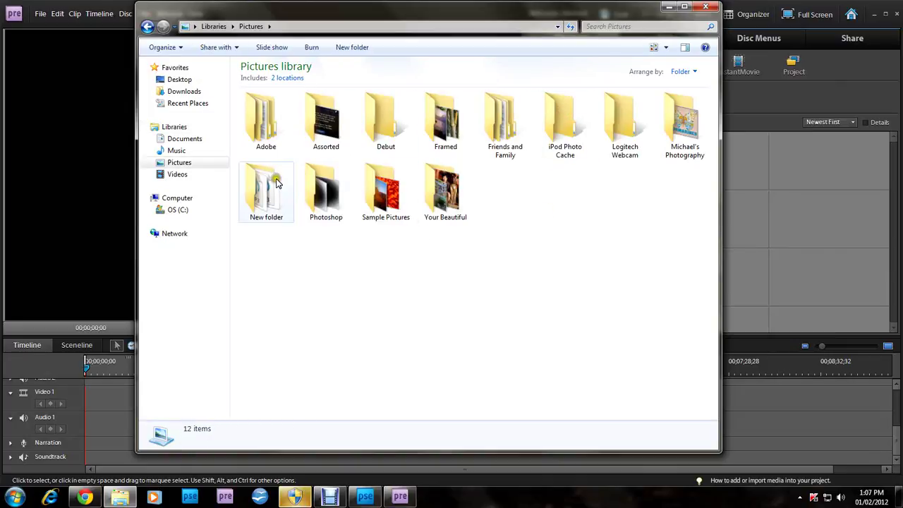
pyautogui.doubleClick(325, 187)
# Drag Test_Vignette.png into the Premiere media panel and return to the Media view.
pyautogui.moveTo(381, 14); pyautogui.dragTo(268, 18)
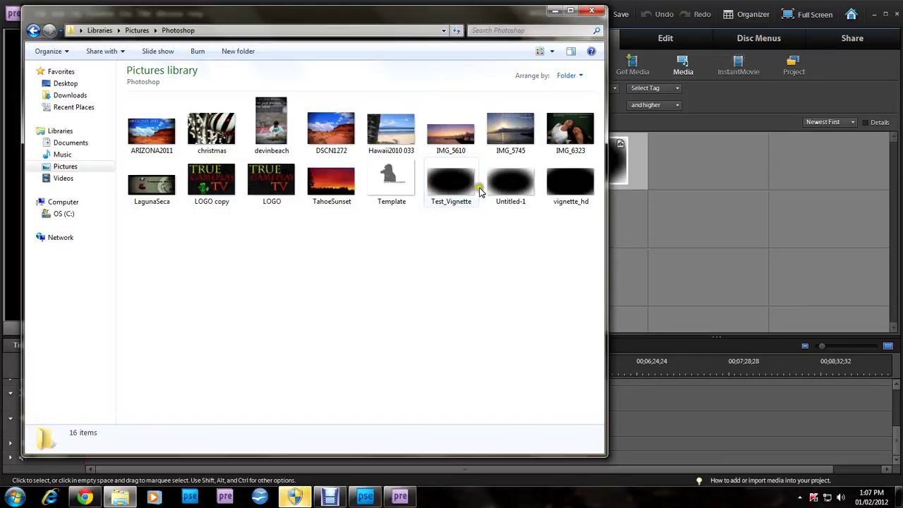
pyautogui.moveTo(450, 189); pyautogui.dragTo(750, 187)
pyautogui.moveTo(755, 239); pyautogui.dragTo(755, 240)
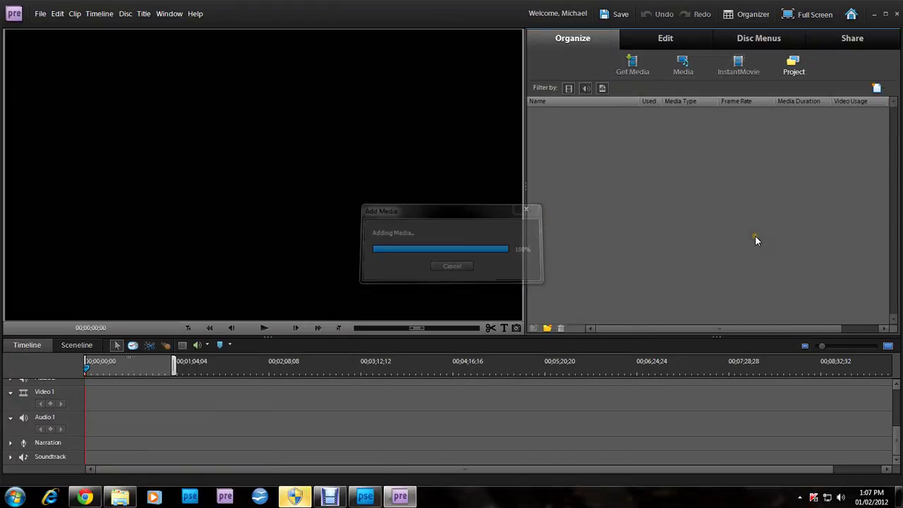
pyautogui.click(570, 121)
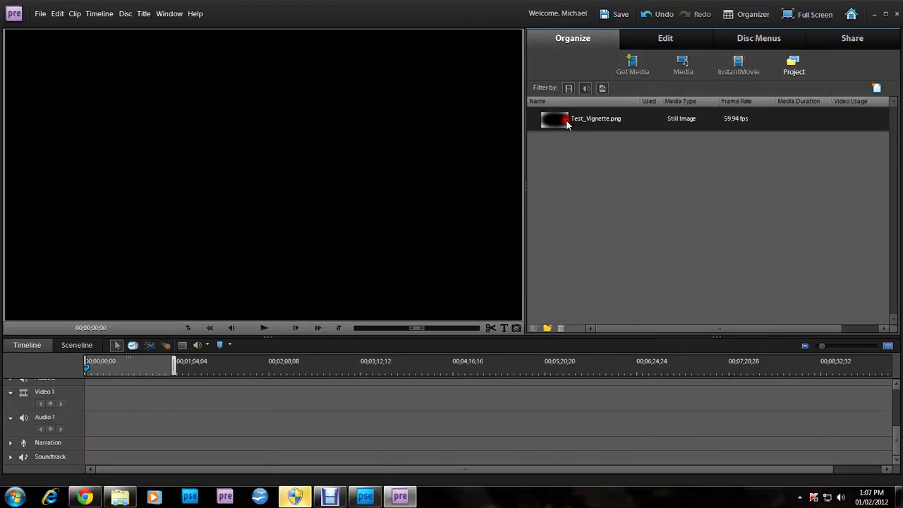
pyautogui.click(634, 66)
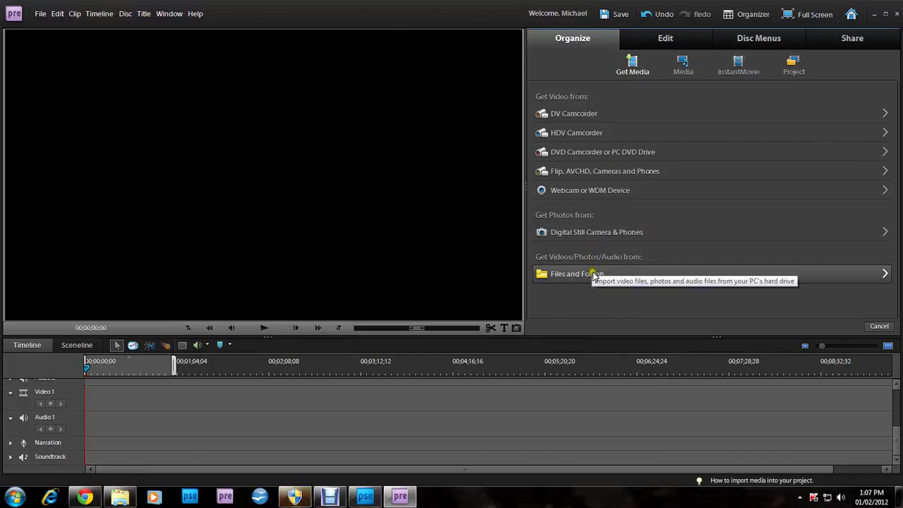
pyautogui.click(684, 65)
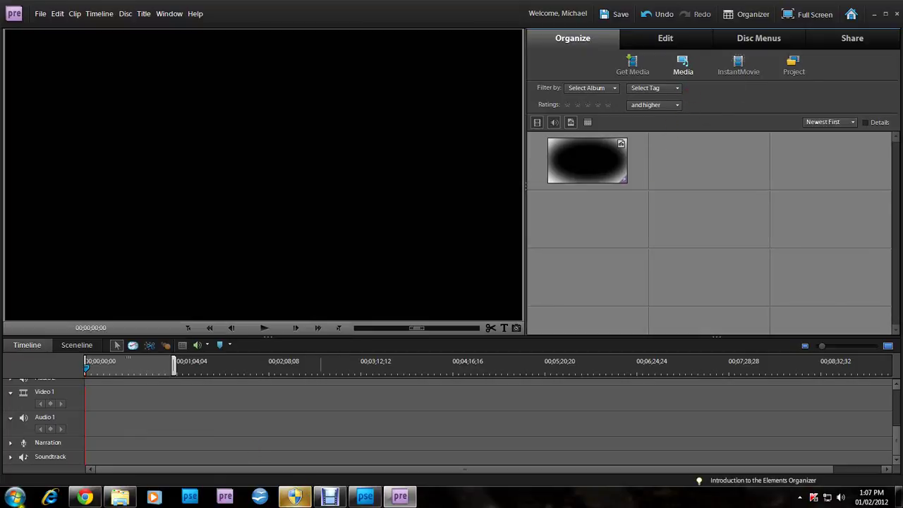
# Drag MVI_5171 from Libraries > Videos > Jamie into the Premiere Elements project.
pyautogui.click(119, 497)
pyautogui.click(218, 258)
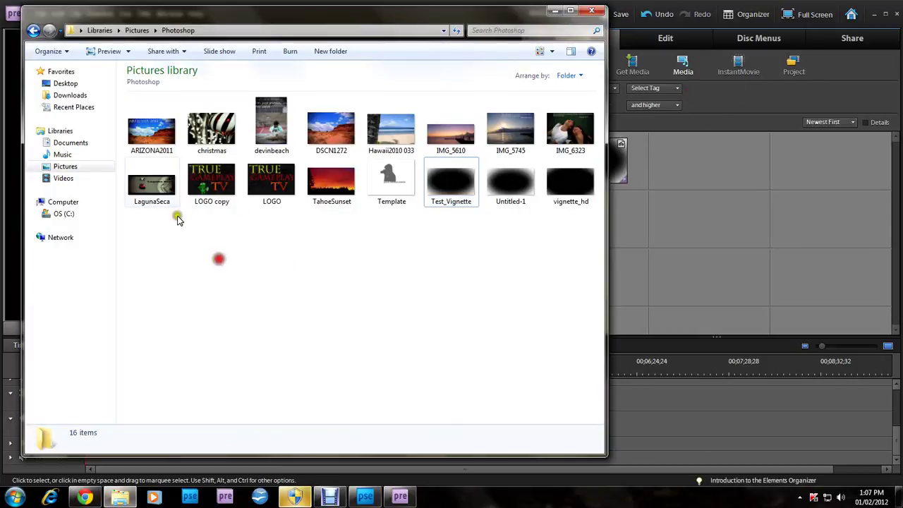
pyautogui.press('BackSpace')
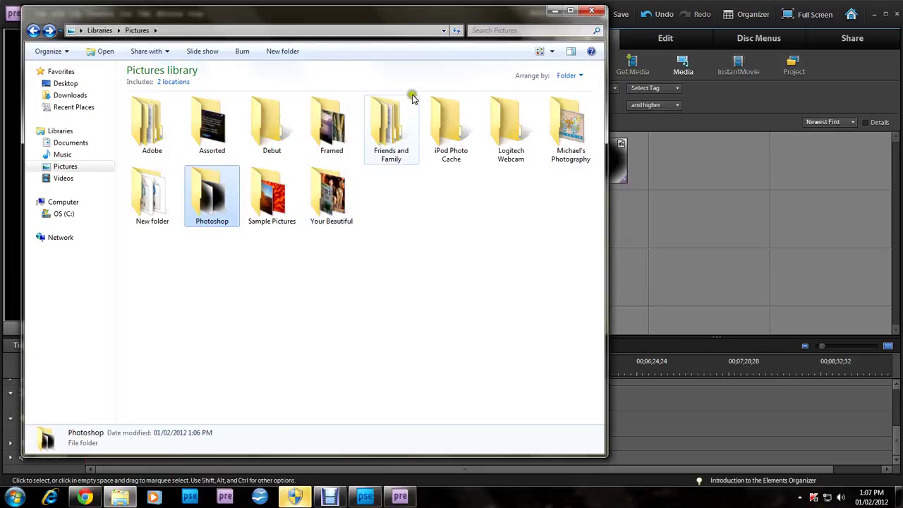
pyautogui.click(29, 30)
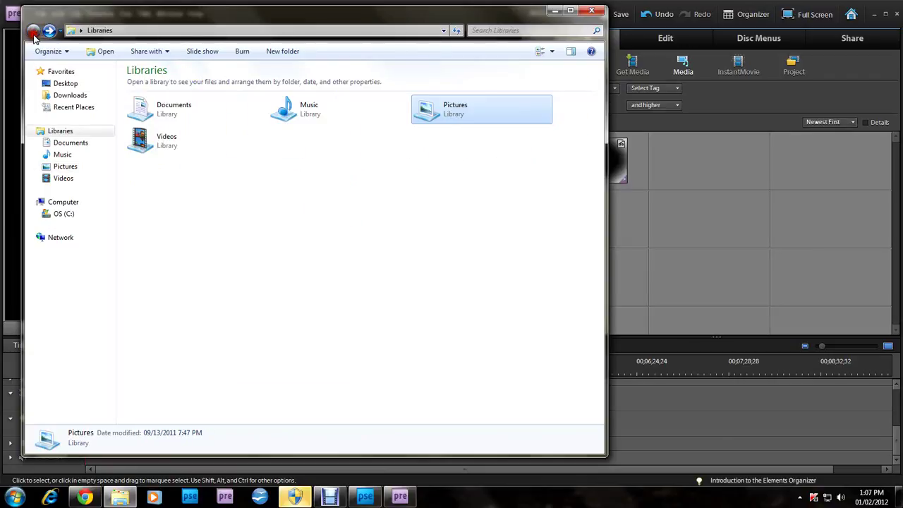
pyautogui.doubleClick(179, 148)
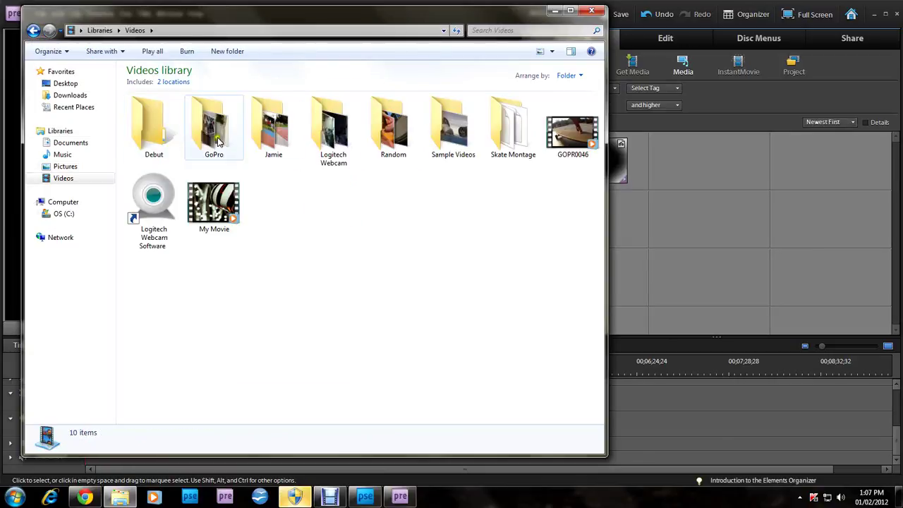
pyautogui.doubleClick(285, 143)
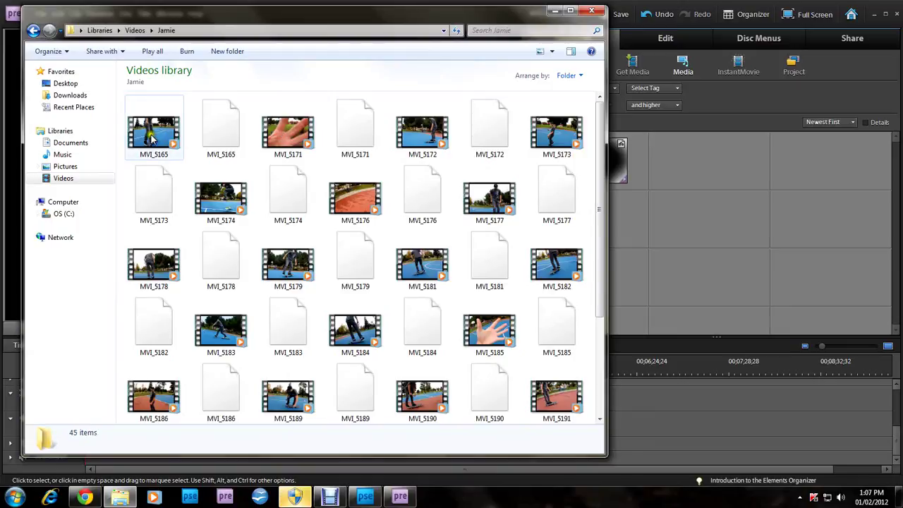
pyautogui.click(282, 134)
pyautogui.moveTo(282, 134); pyautogui.dragTo(681, 176)
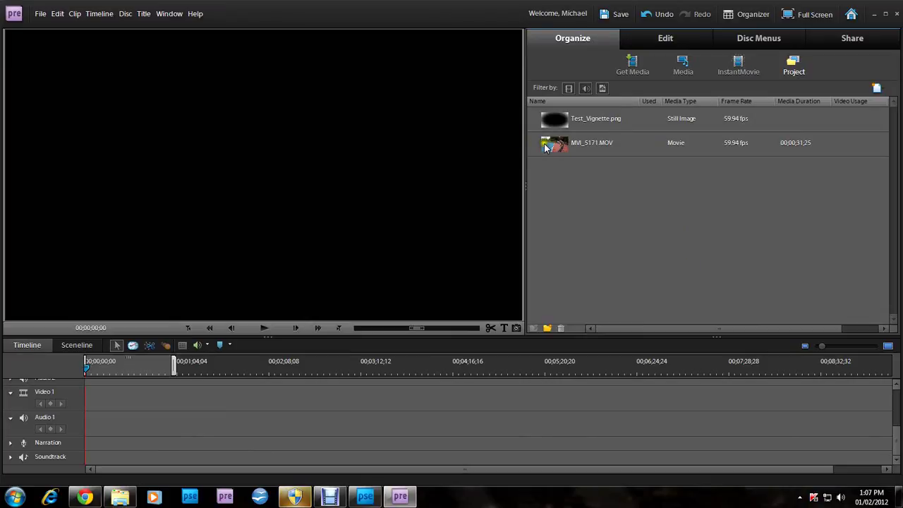
# Place MVI_5171.MOV at the start of Video 1, preview it, and switch to Edit.
pyautogui.moveTo(565, 155); pyautogui.dragTo(89, 375)
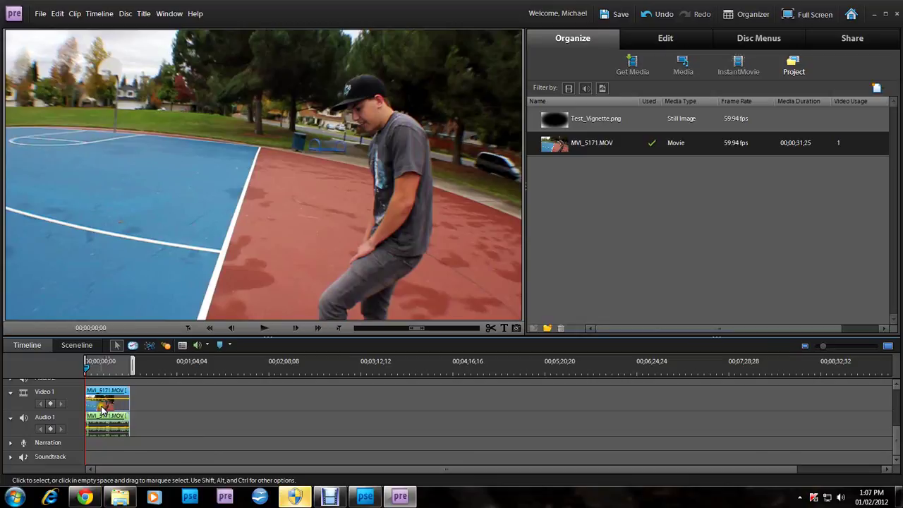
pyautogui.click(263, 328)
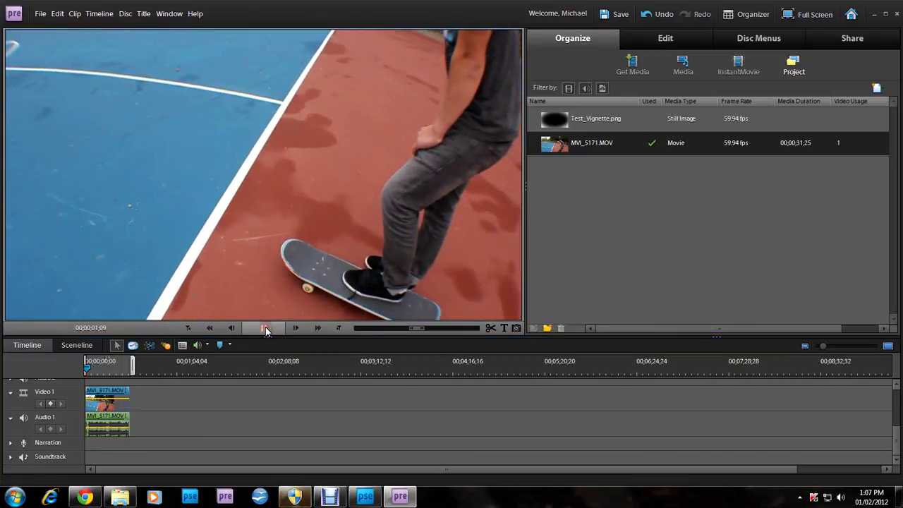
pyautogui.click(649, 41)
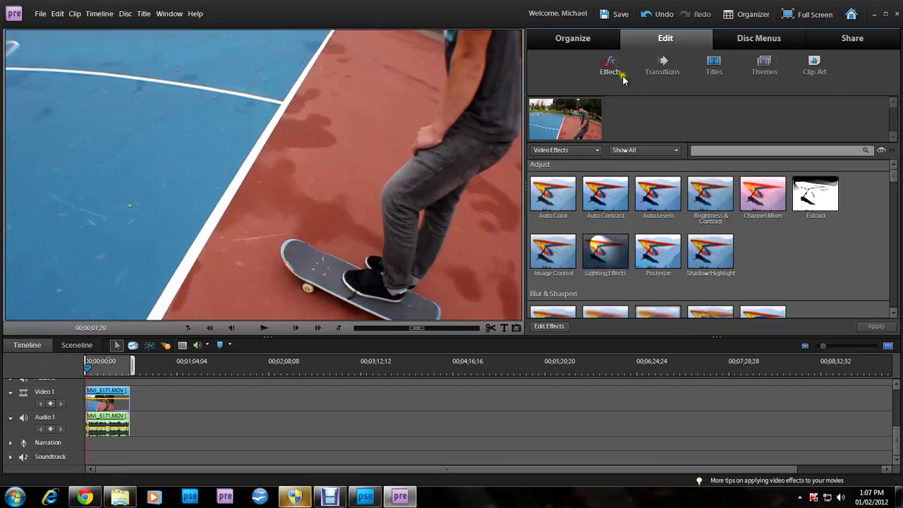
# Apply Image Matte Key to the clip, compositing with Matte Luma and Reverse on.
pyautogui.click(721, 151)
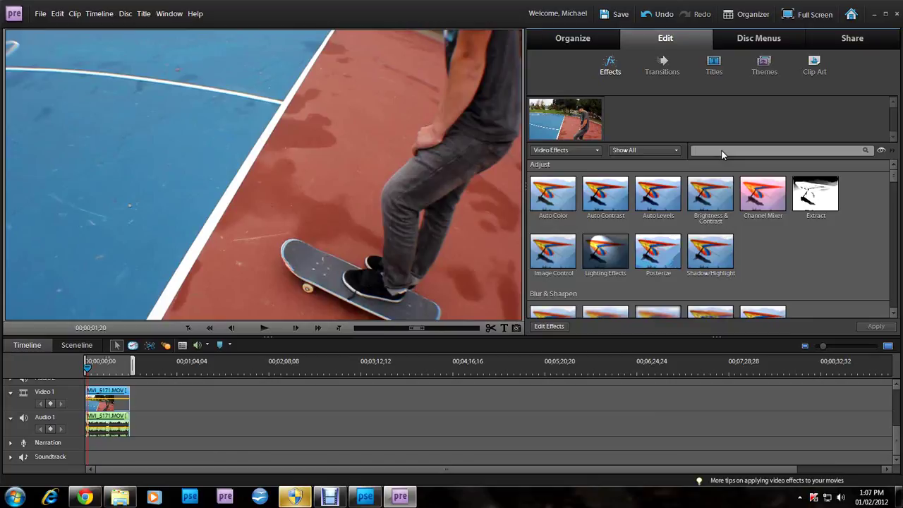
pyautogui.write('image')
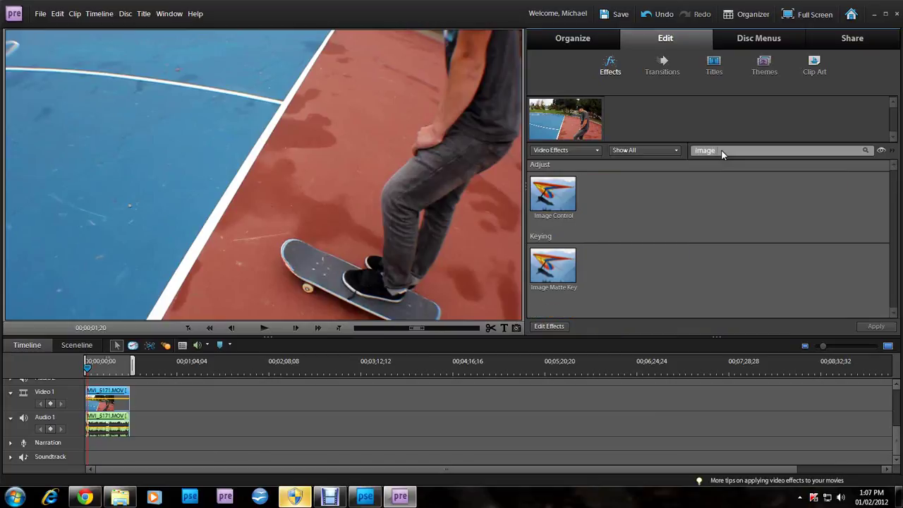
pyautogui.write(' matte')
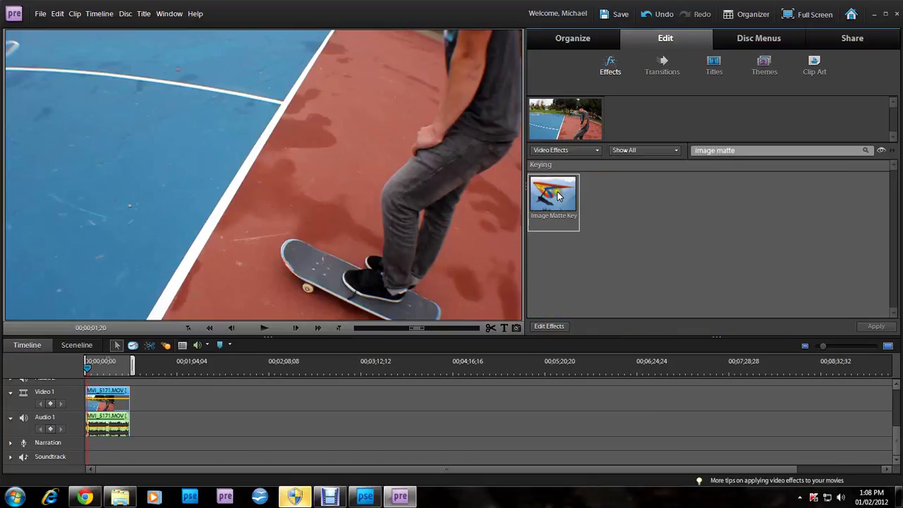
pyautogui.moveTo(557, 196); pyautogui.dragTo(102, 403)
pyautogui.click(550, 326)
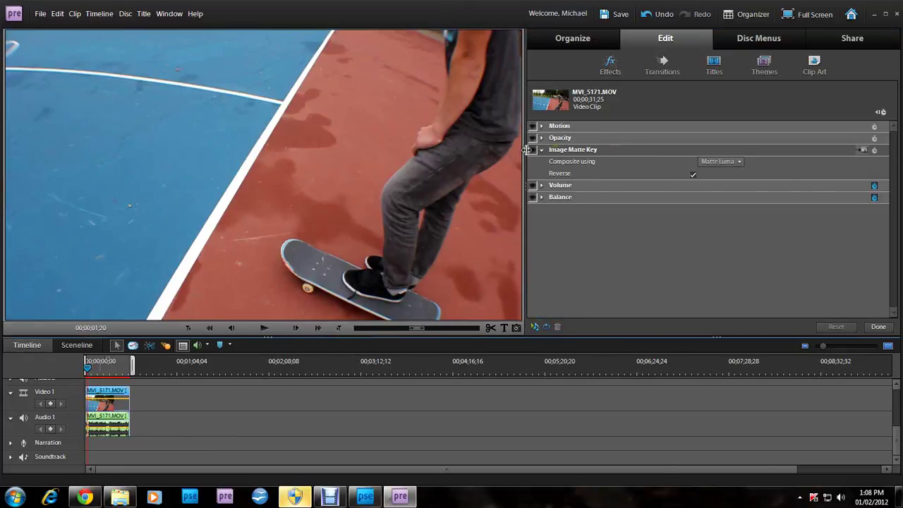
pyautogui.click(727, 163)
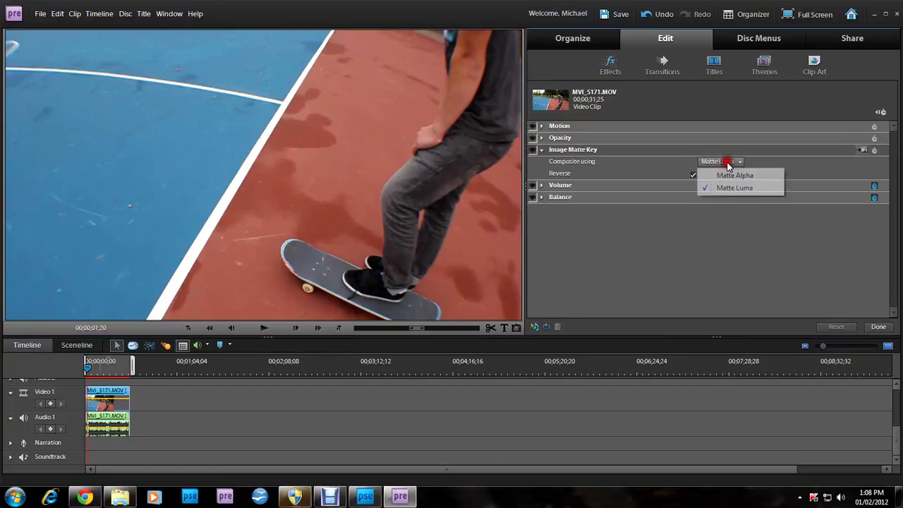
pyautogui.click(820, 163)
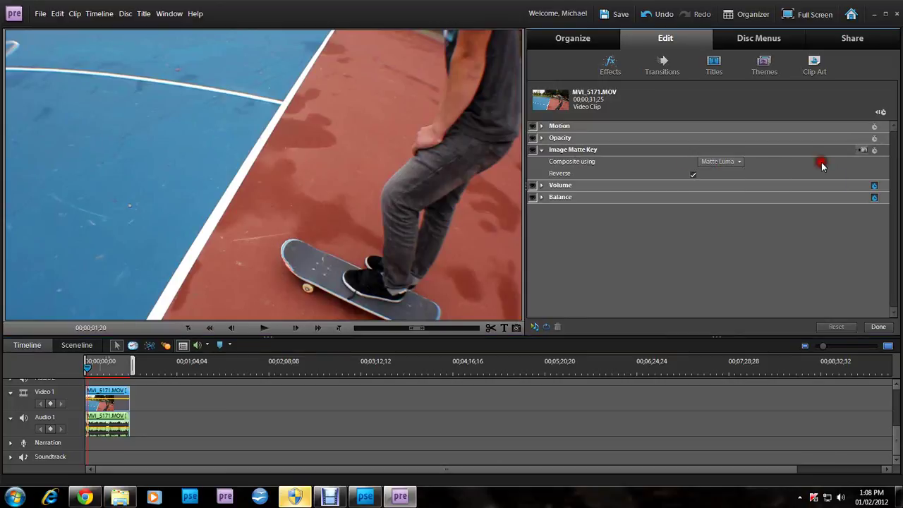
# Load Test_Vignette from Pictures > Photoshop as the Image Matte Key's matte image.
pyautogui.click(863, 151)
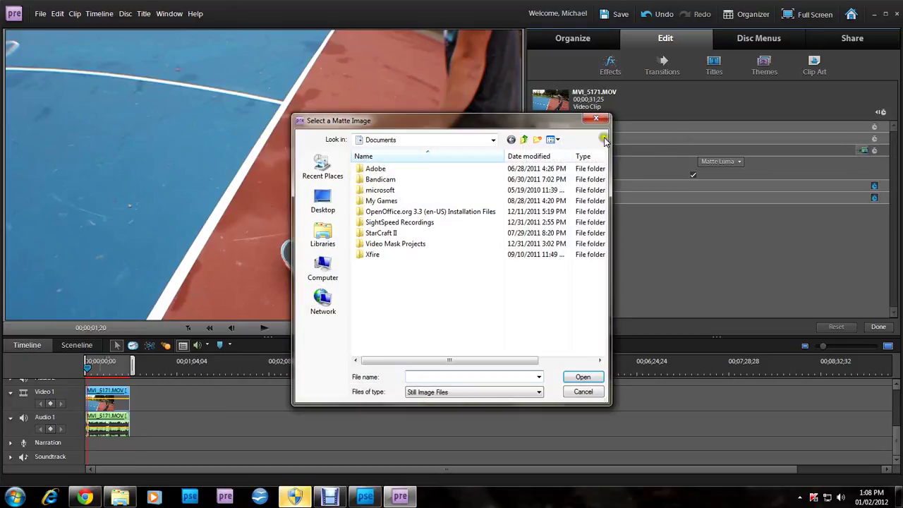
pyautogui.click(322, 233)
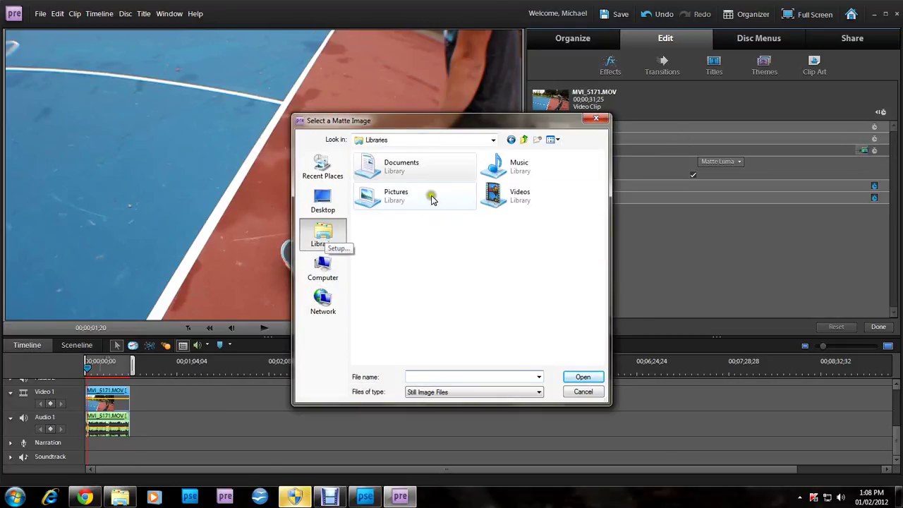
pyautogui.doubleClick(406, 203)
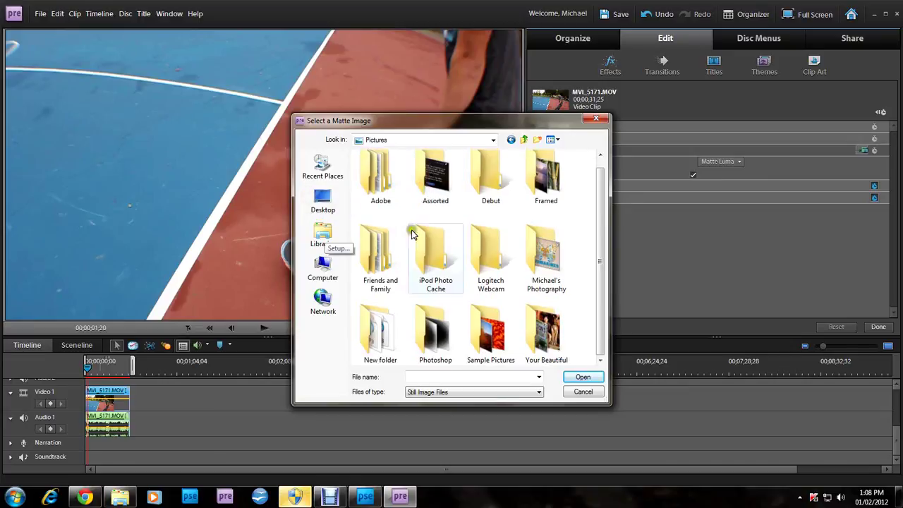
pyautogui.doubleClick(436, 331)
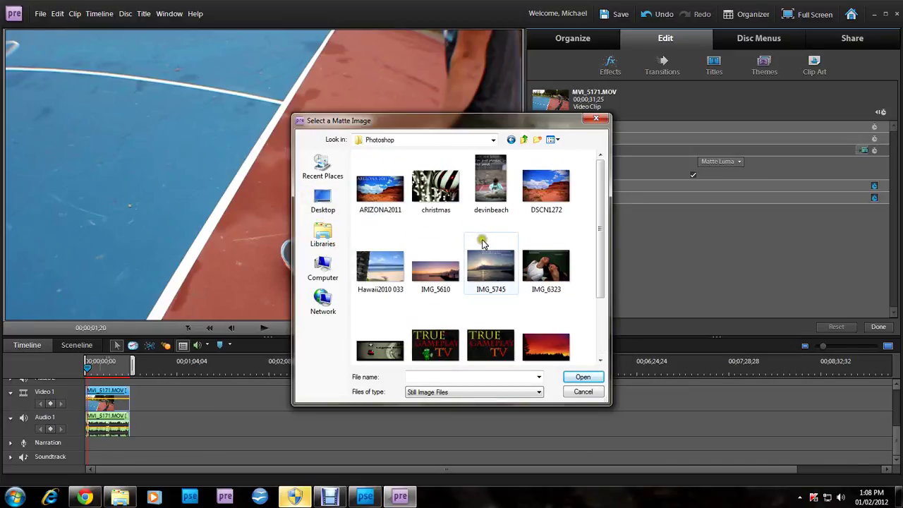
pyautogui.scroll(-2, 423, 283)
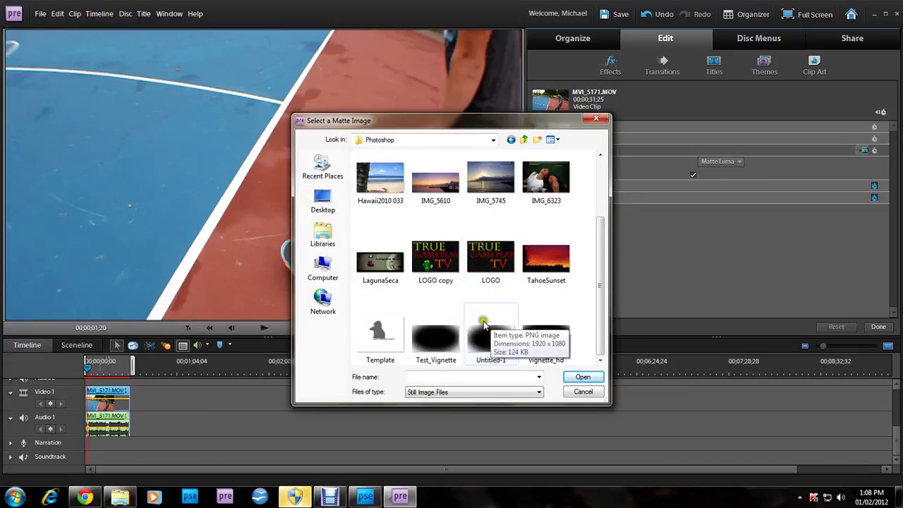
pyautogui.click(430, 345)
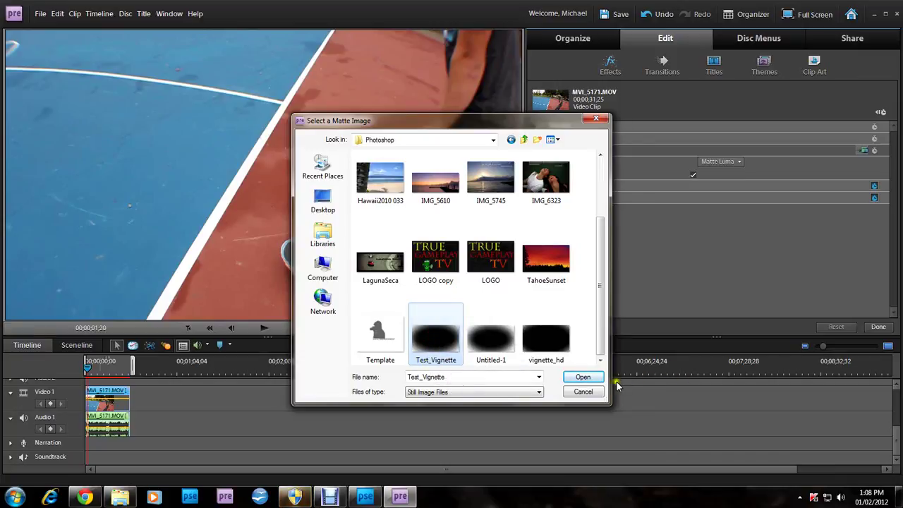
pyautogui.click(585, 377)
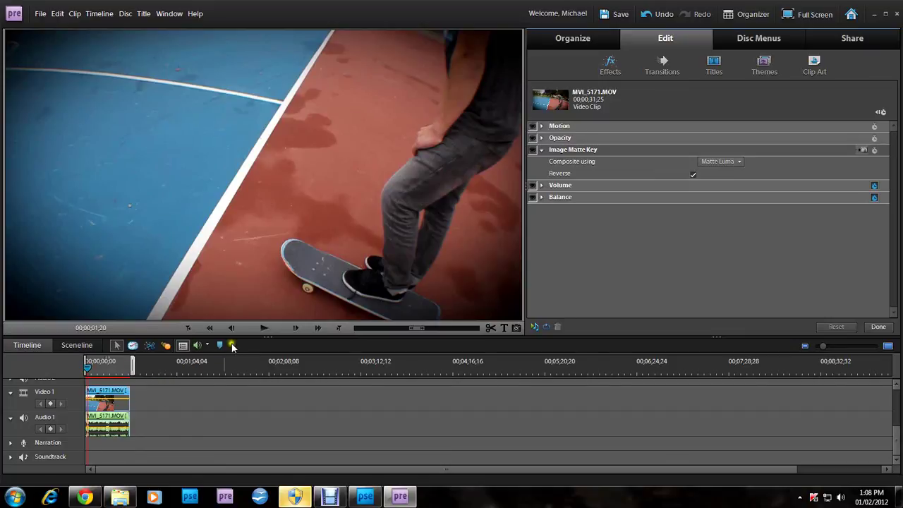
# Play the vignetted clip, then undo the matte image and the Image Matte Key effect.
pyautogui.click(273, 237)
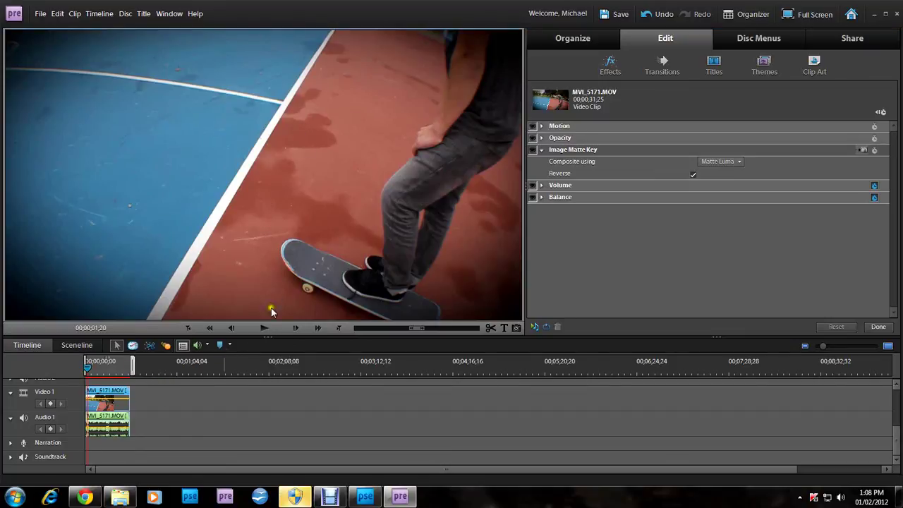
pyautogui.click(264, 327)
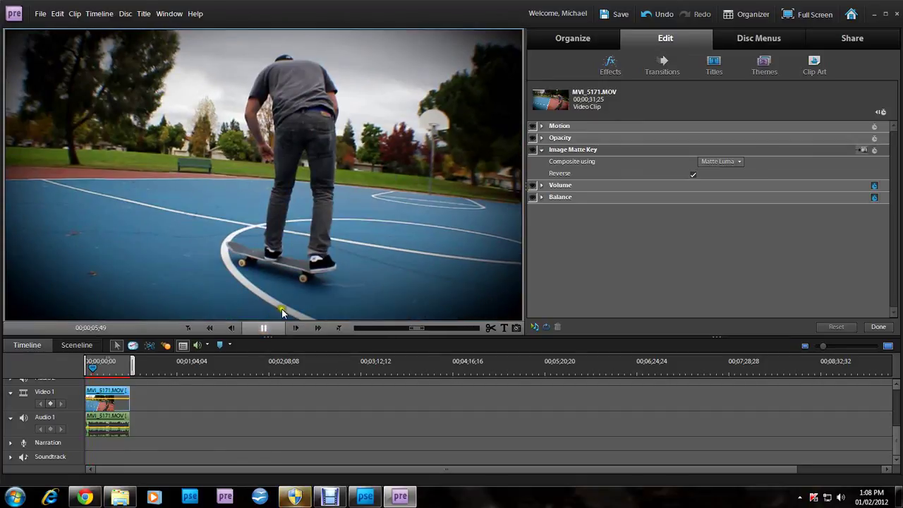
pyautogui.press('space')
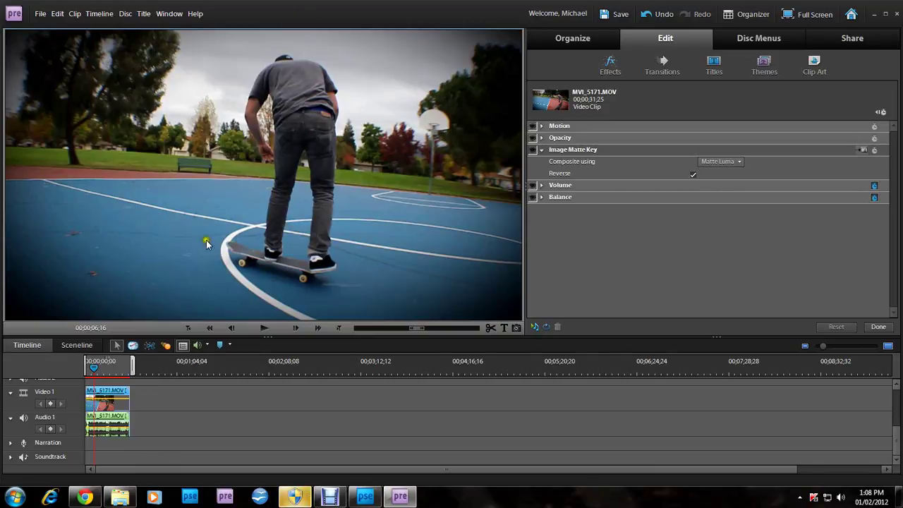
pyautogui.hotkey('ctrl', 'z')
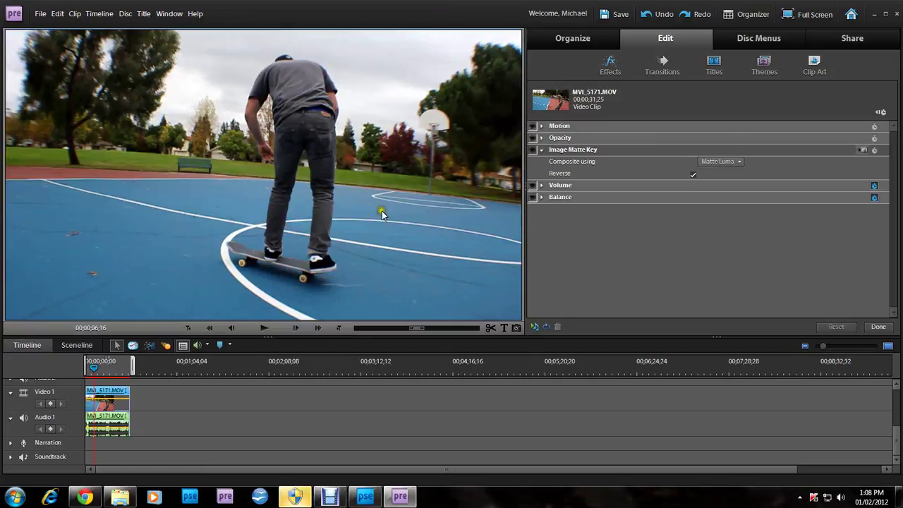
pyautogui.hotkey('ctrl', 'z')
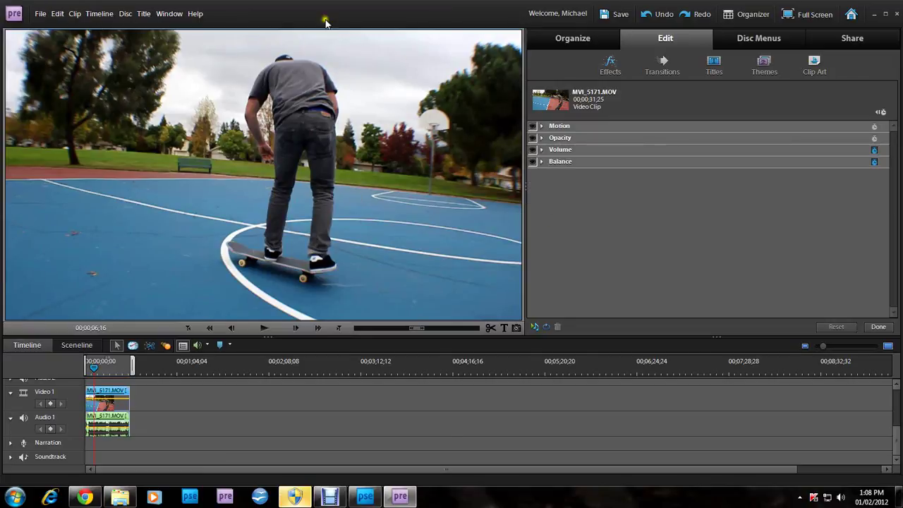
# Quit Premiere Elements without saving and launch Google Chrome maximized.
pyautogui.click(897, 16)
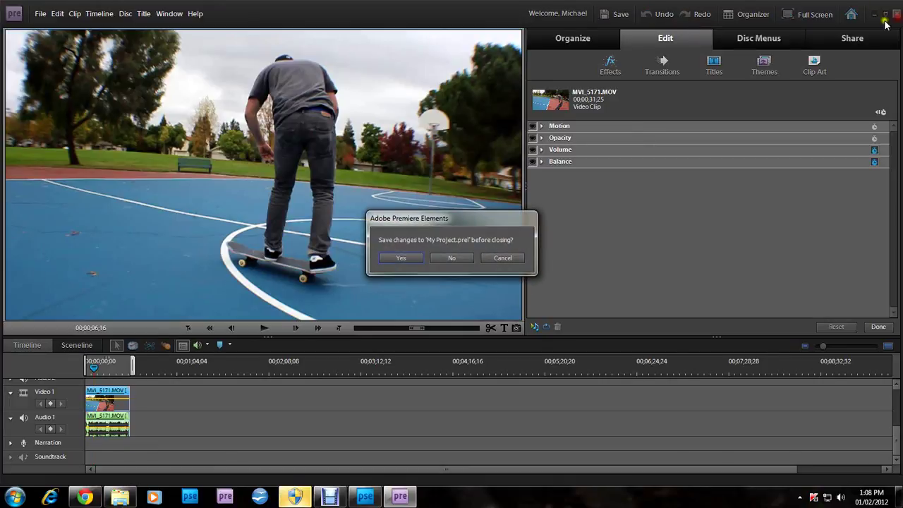
pyautogui.click(440, 258)
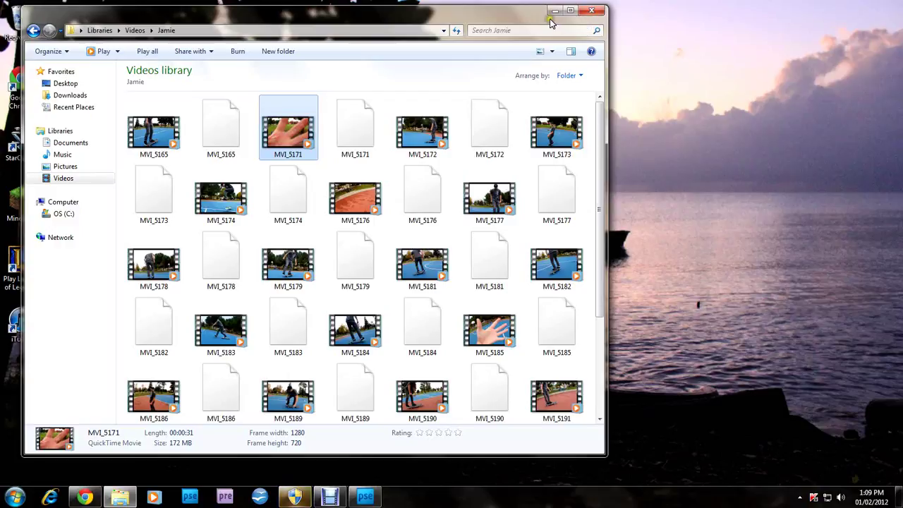
pyautogui.click(590, 11)
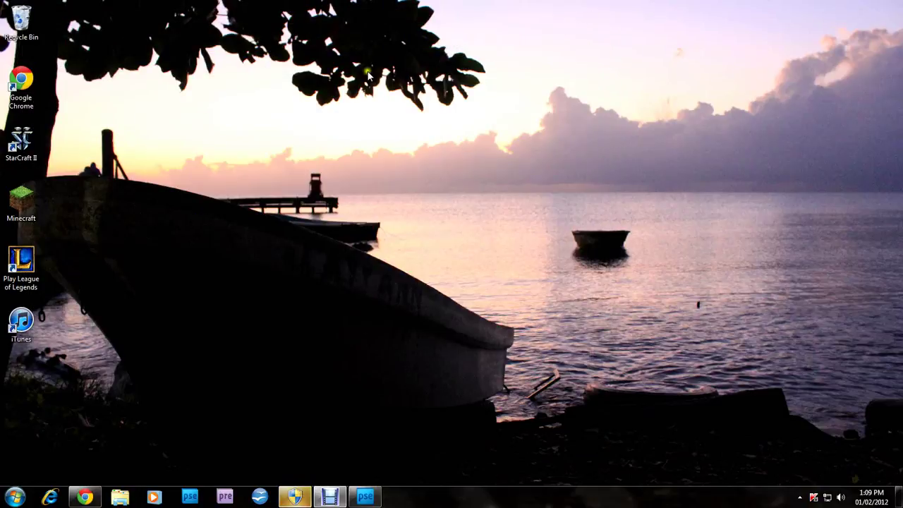
pyautogui.doubleClick(34, 80)
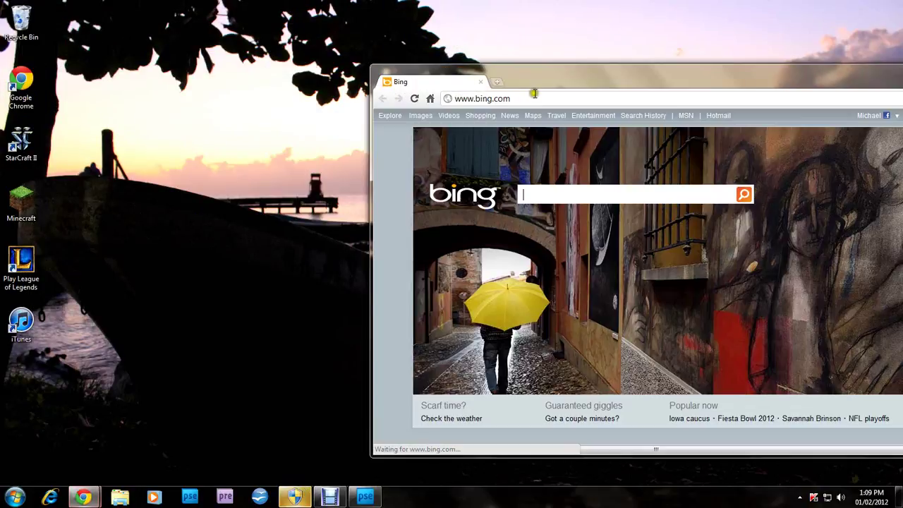
pyautogui.doubleClick(550, 80)
# Open the saved vignette tutorial bookmark in a new tab.
pyautogui.click(304, 25)
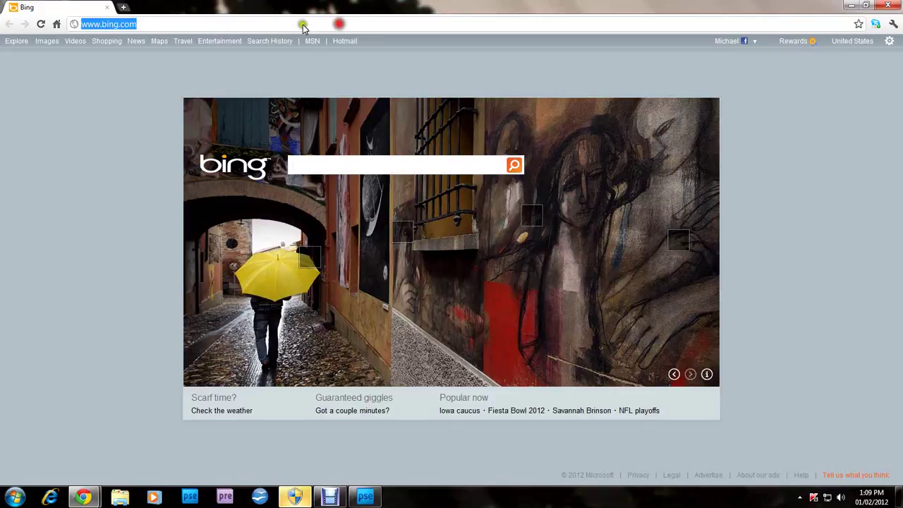
pyautogui.click(123, 7)
pyautogui.click(156, 54)
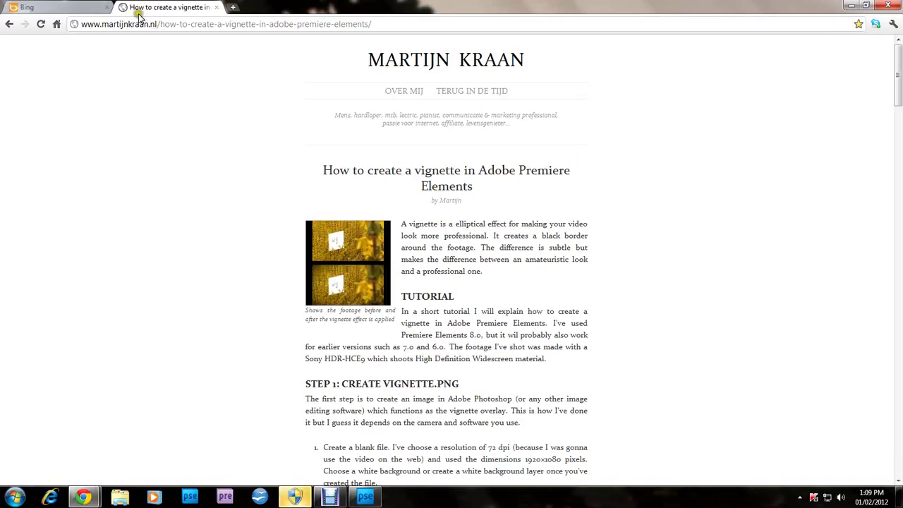
# Scroll the tutorial to General Remarks and highlight the lines about the attached PNG file.
pyautogui.moveTo(88, 24); pyautogui.dragTo(155, 24)
pyautogui.click(150, 24)
pyautogui.scroll(-2, 257, 162)
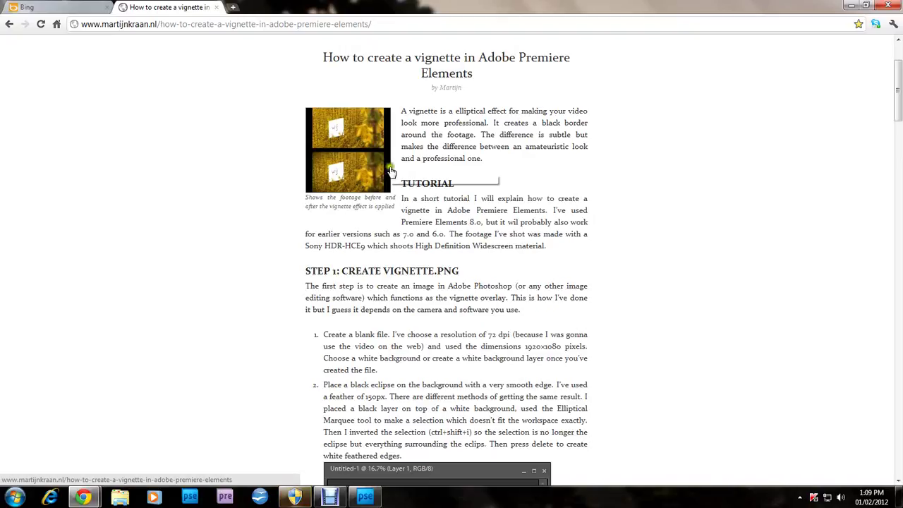
pyautogui.scroll(-15, 413, 148)
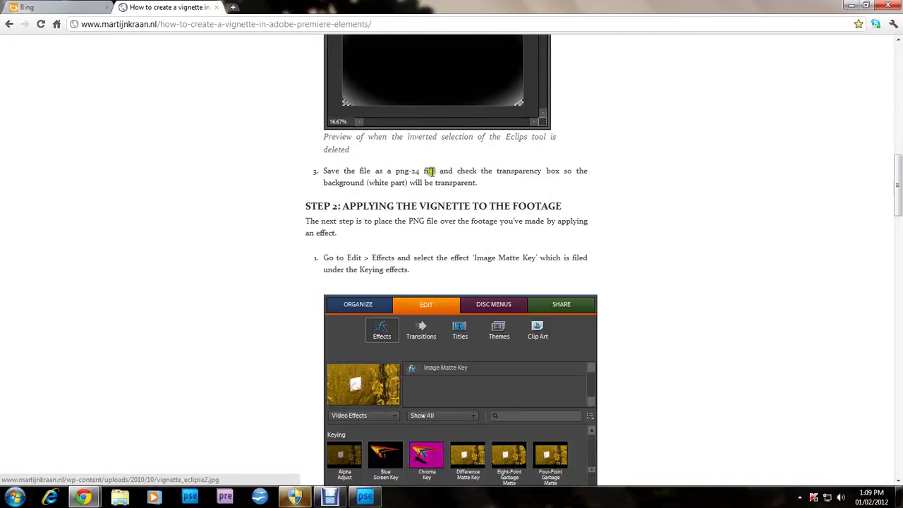
pyautogui.scroll(-12, 441, 149)
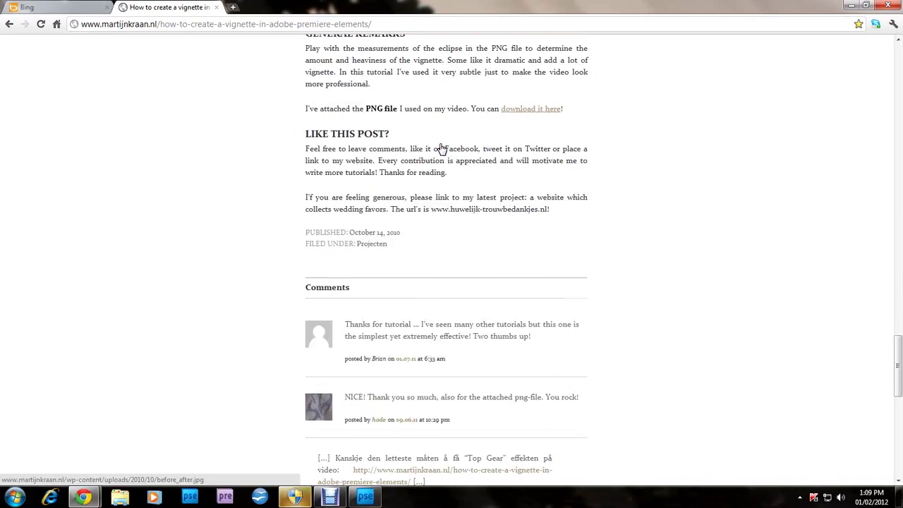
pyautogui.scroll(4, 441, 149)
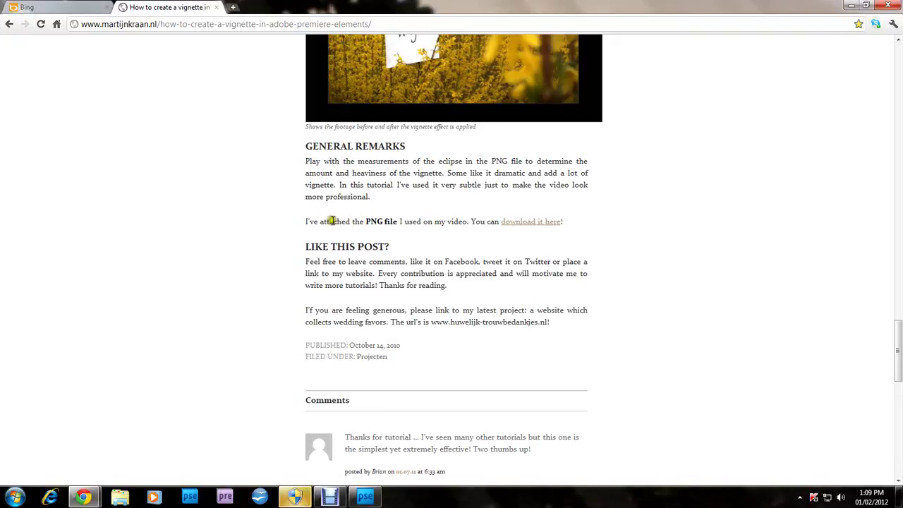
pyautogui.moveTo(305, 224); pyautogui.dragTo(586, 222)
pyautogui.click(371, 228)
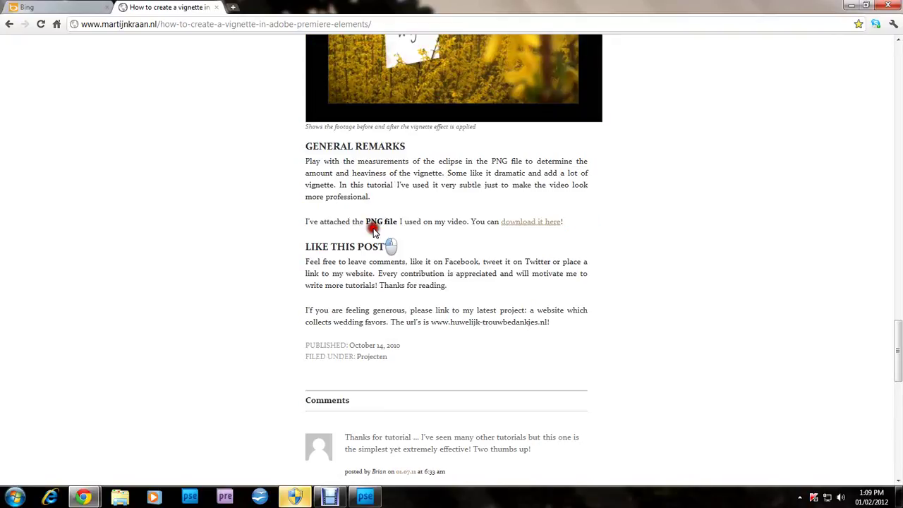
pyautogui.moveTo(296, 223); pyautogui.dragTo(440, 220)
pyautogui.click(454, 220)
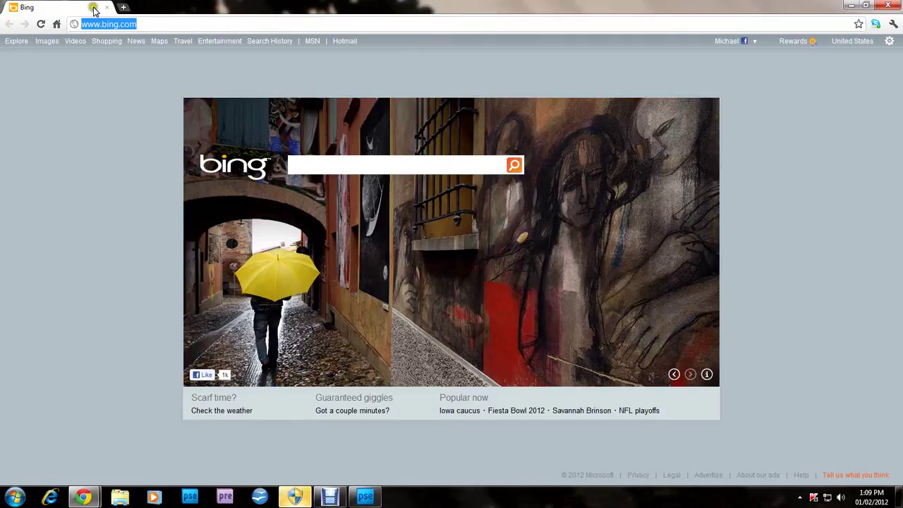
# Quit Chrome and restore the Debut Professional window from the taskbar.
pyautogui.click(107, 8)
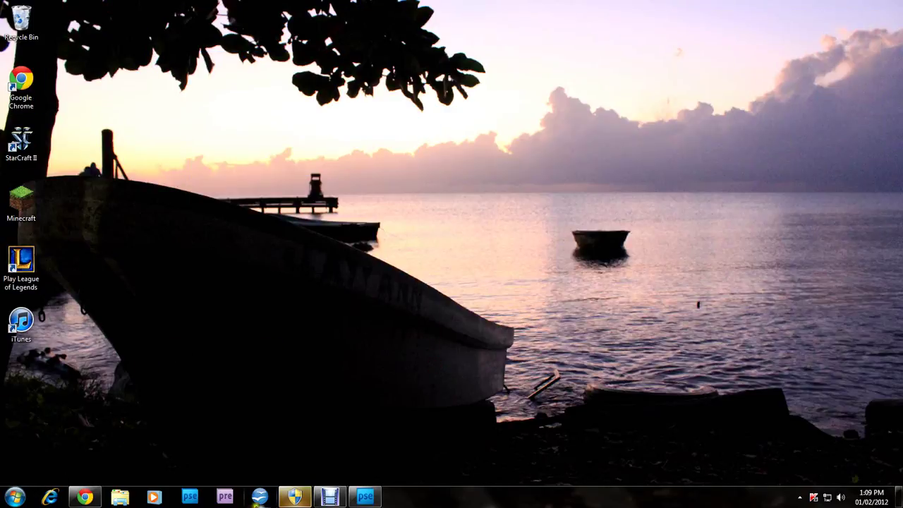
pyautogui.click(329, 497)
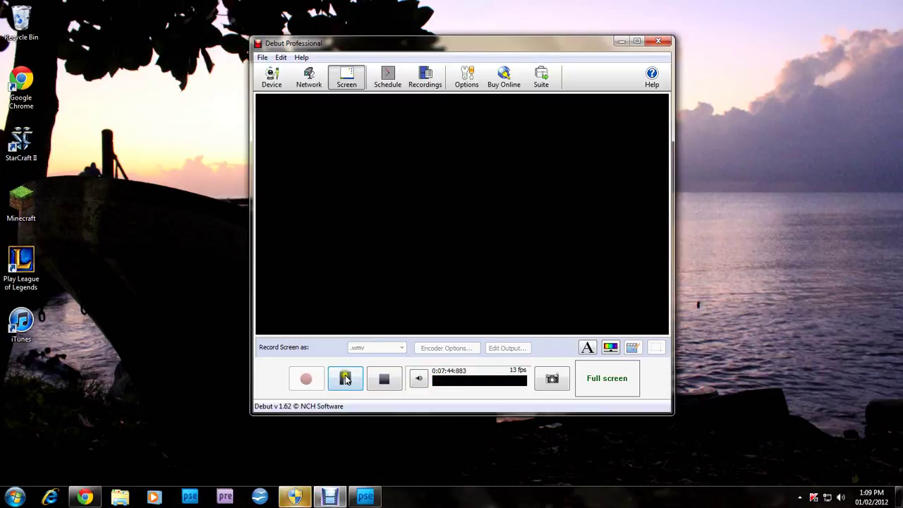